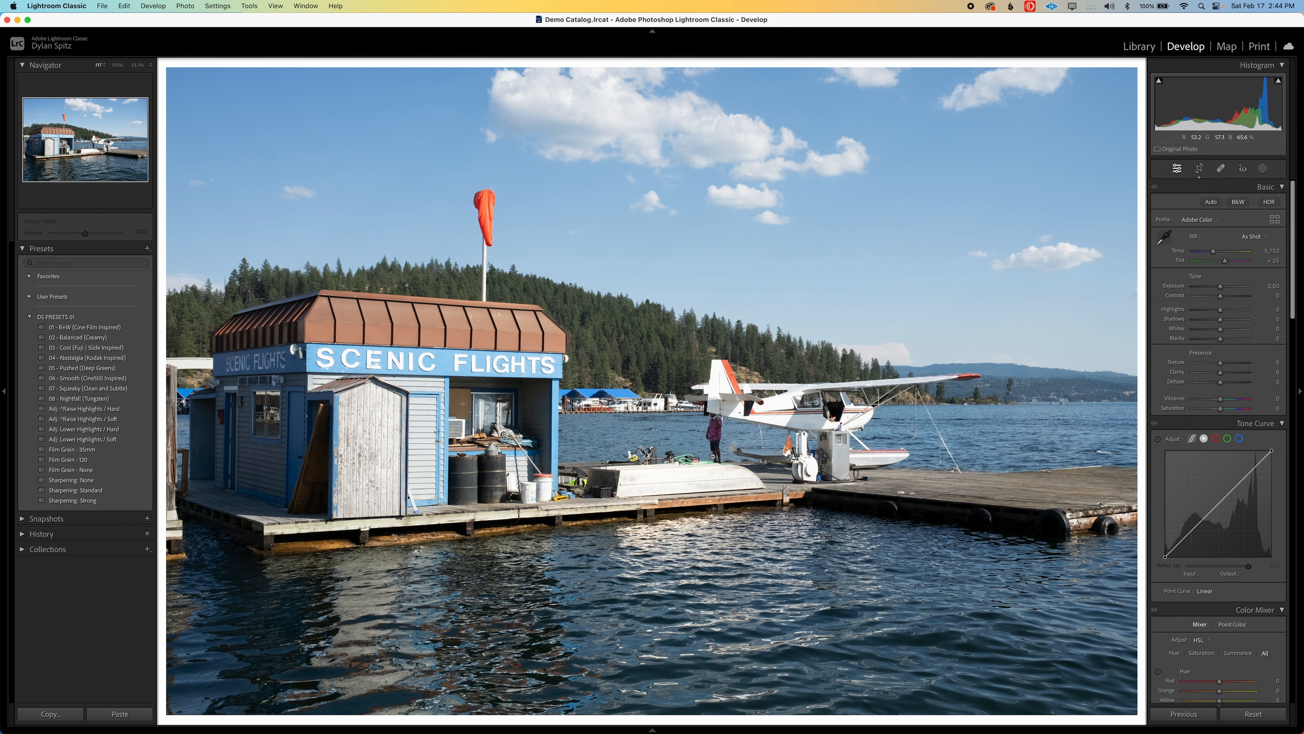
# Warm the photo's white balance by setting the temperature to 6,300
pyautogui.click(653, 31)
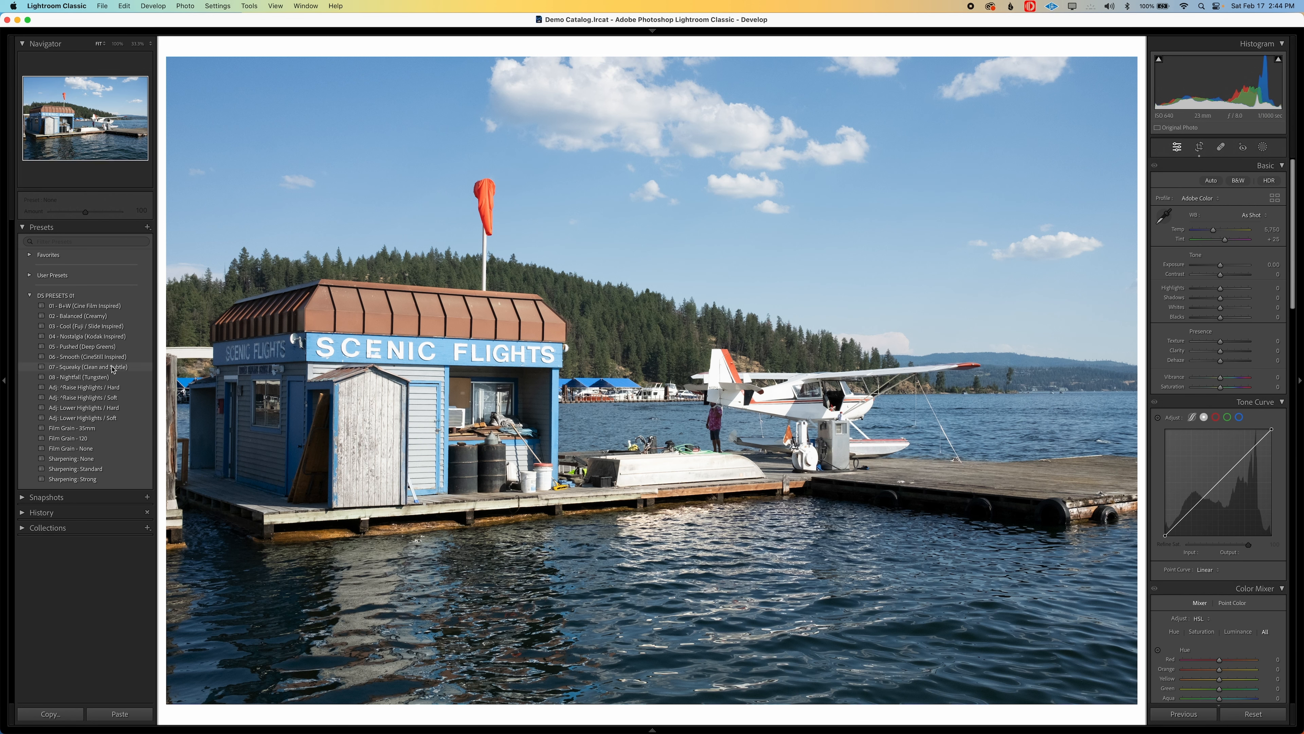
pyautogui.click(94, 308)
pyautogui.click(1267, 227)
pyautogui.write('6350')
pyautogui.press('Return')
pyautogui.press('Tab')
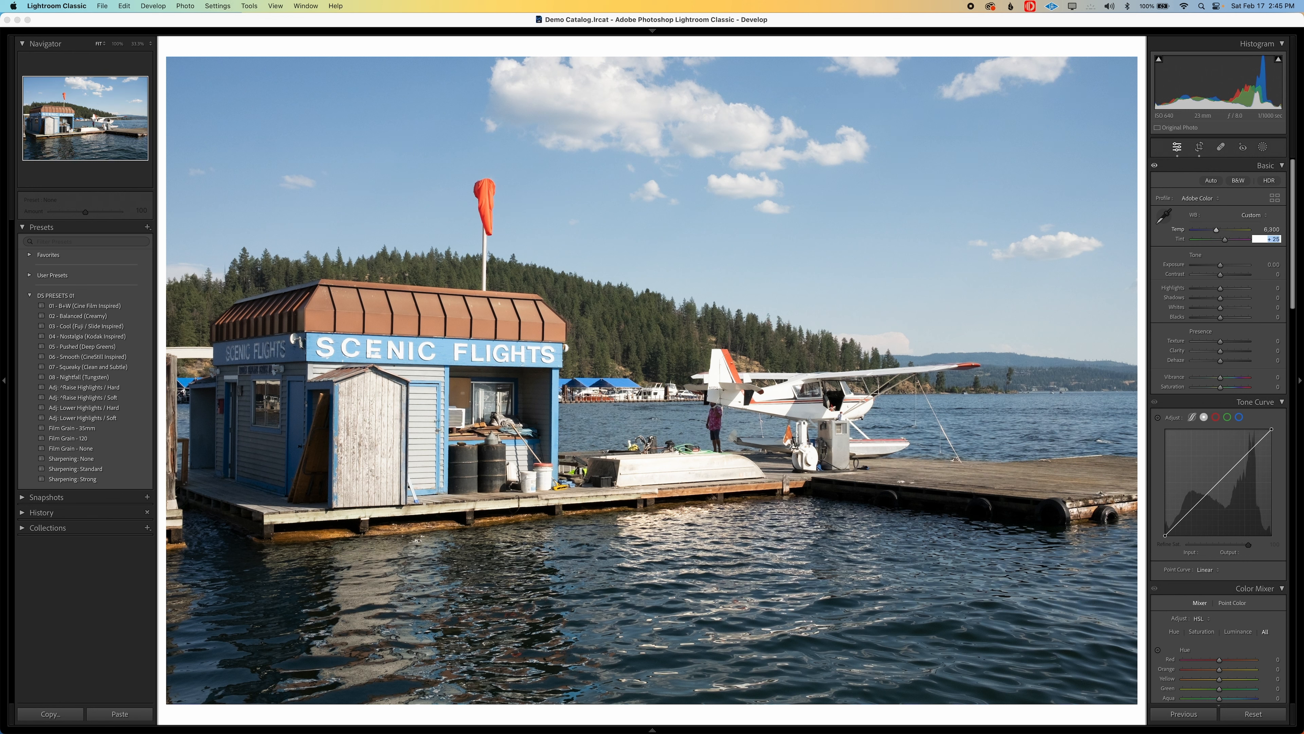
pyautogui.press('Return')
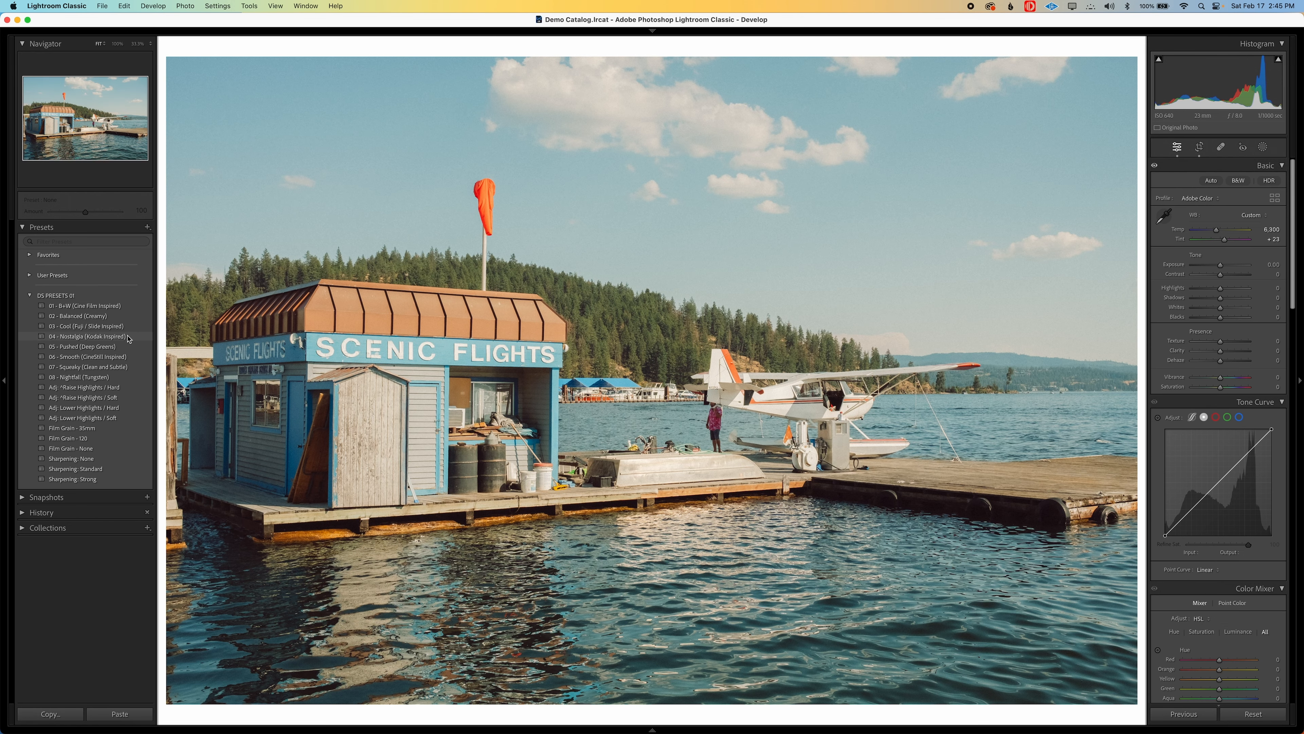
# Apply the 04 - Nostalgia (Kodak Inspired) preset and compare the photo before and after
pyautogui.click(128, 337)
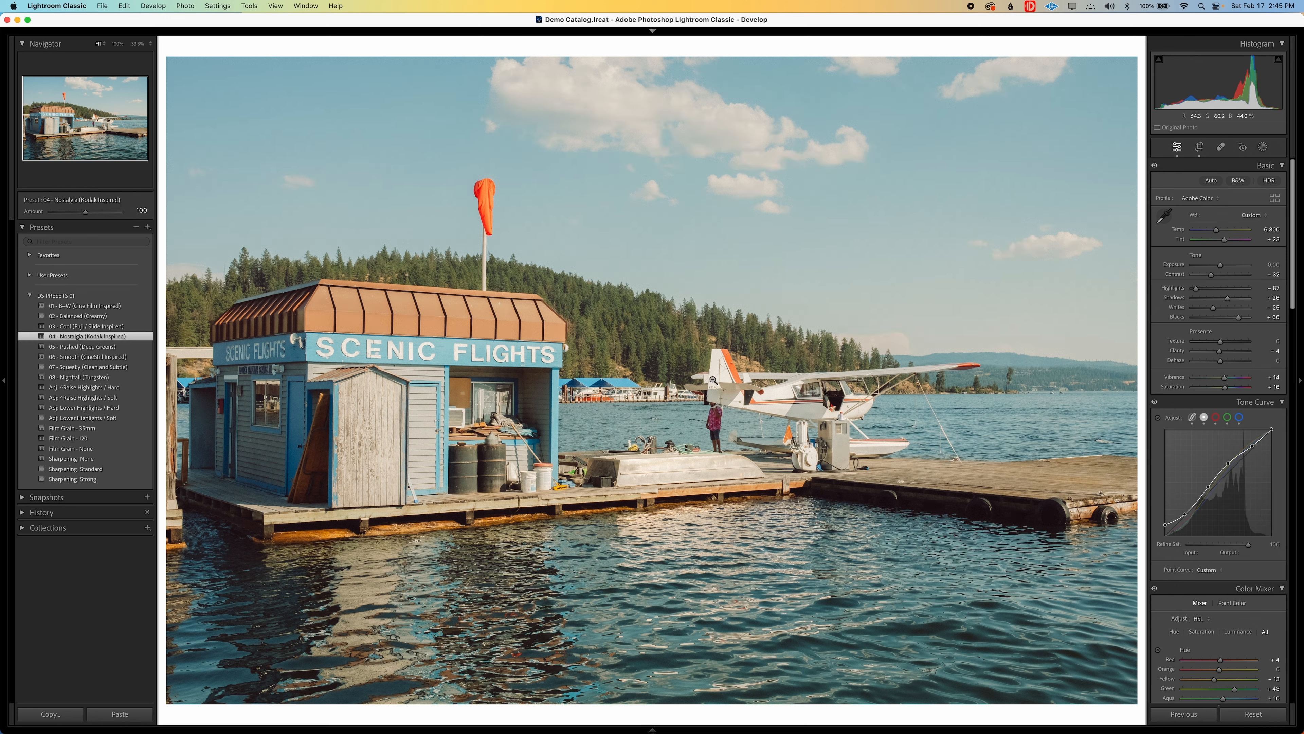
pyautogui.press('\\')
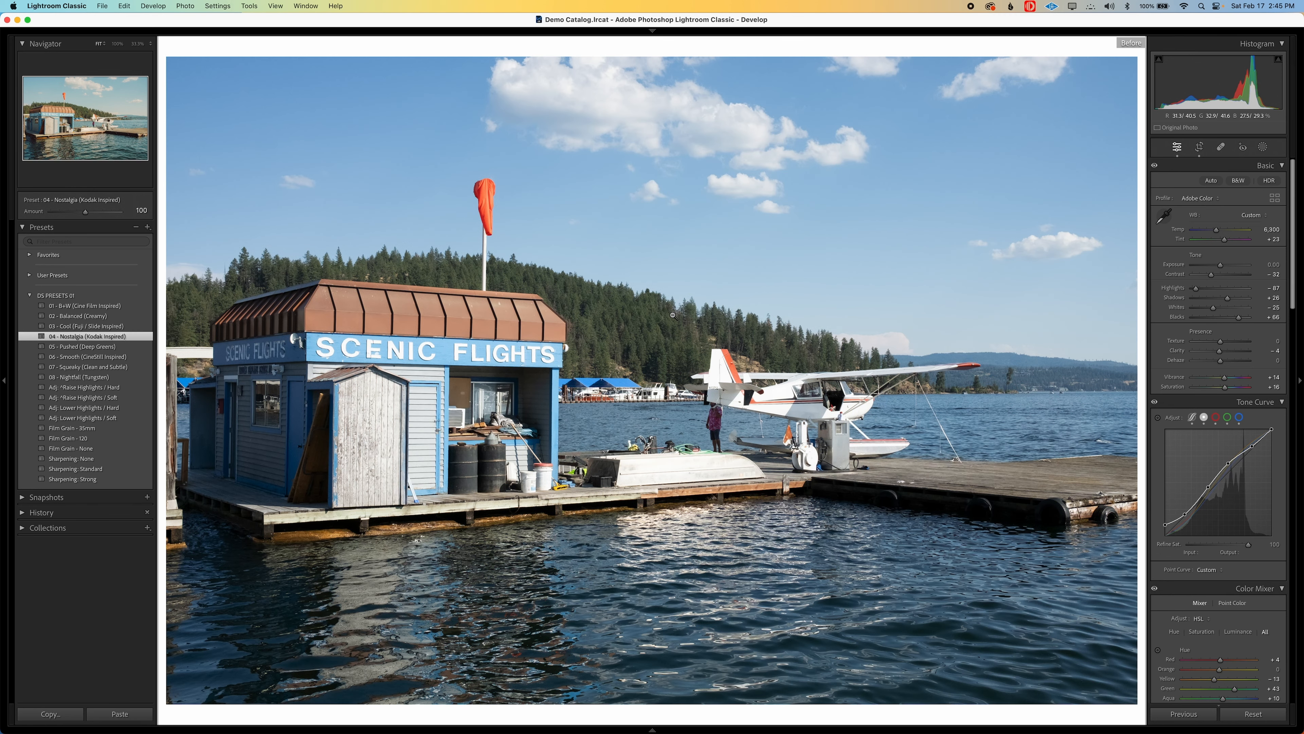
pyautogui.press('\\')
pyautogui.press('\\')
pyautogui.press('\\')
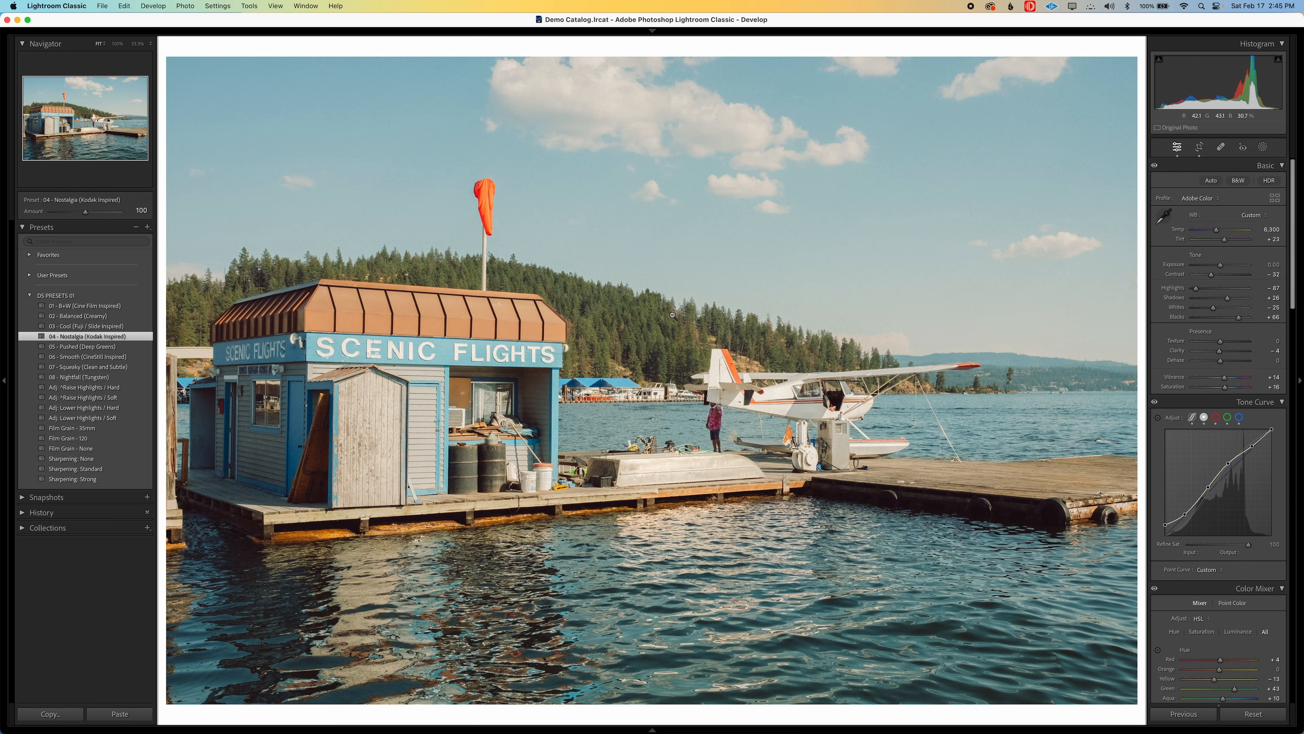
pyautogui.press('\\')
pyautogui.press('\\')
# Apply the Adj: ^Raise Highlights / Soft preset, checking its effect on the white seaplane
pyautogui.click(754, 402)
pyautogui.click(754, 400)
pyautogui.click(778, 398)
pyautogui.moveTo(894, 403); pyautogui.dragTo(896, 403)
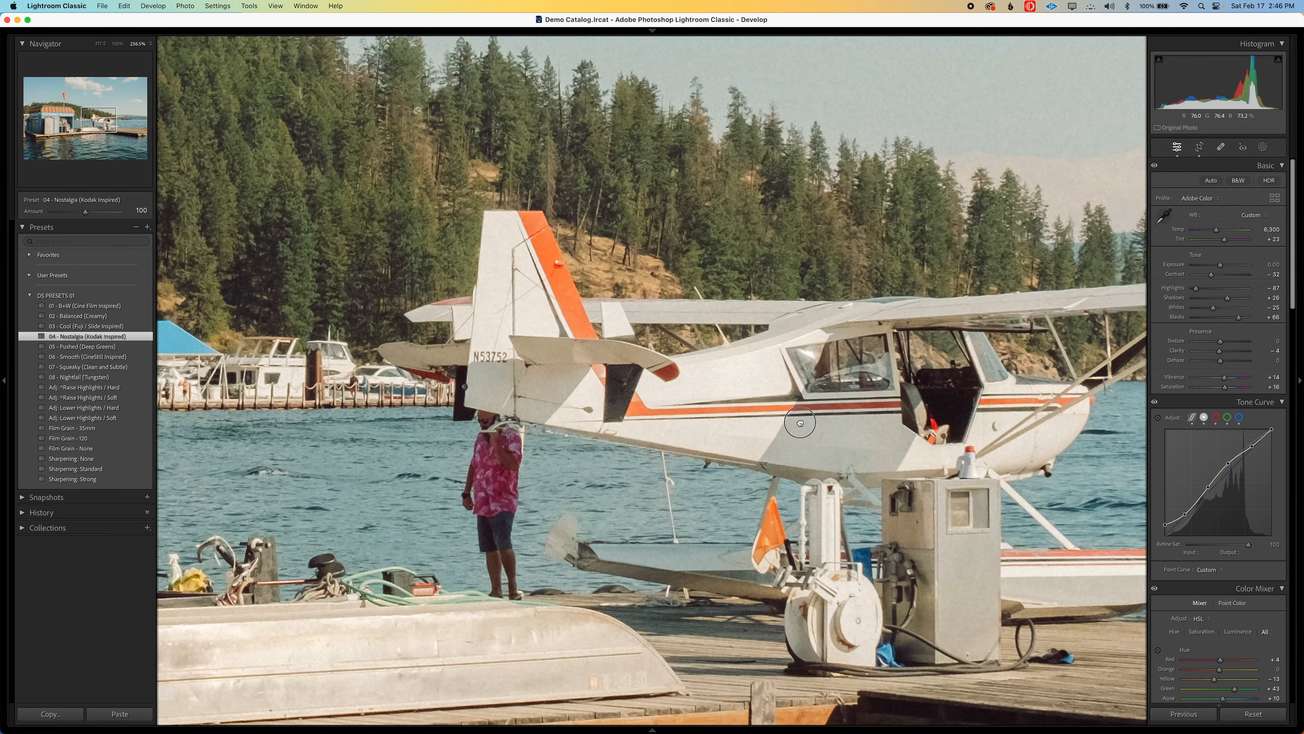
pyautogui.moveTo(812, 435); pyautogui.dragTo(700, 409)
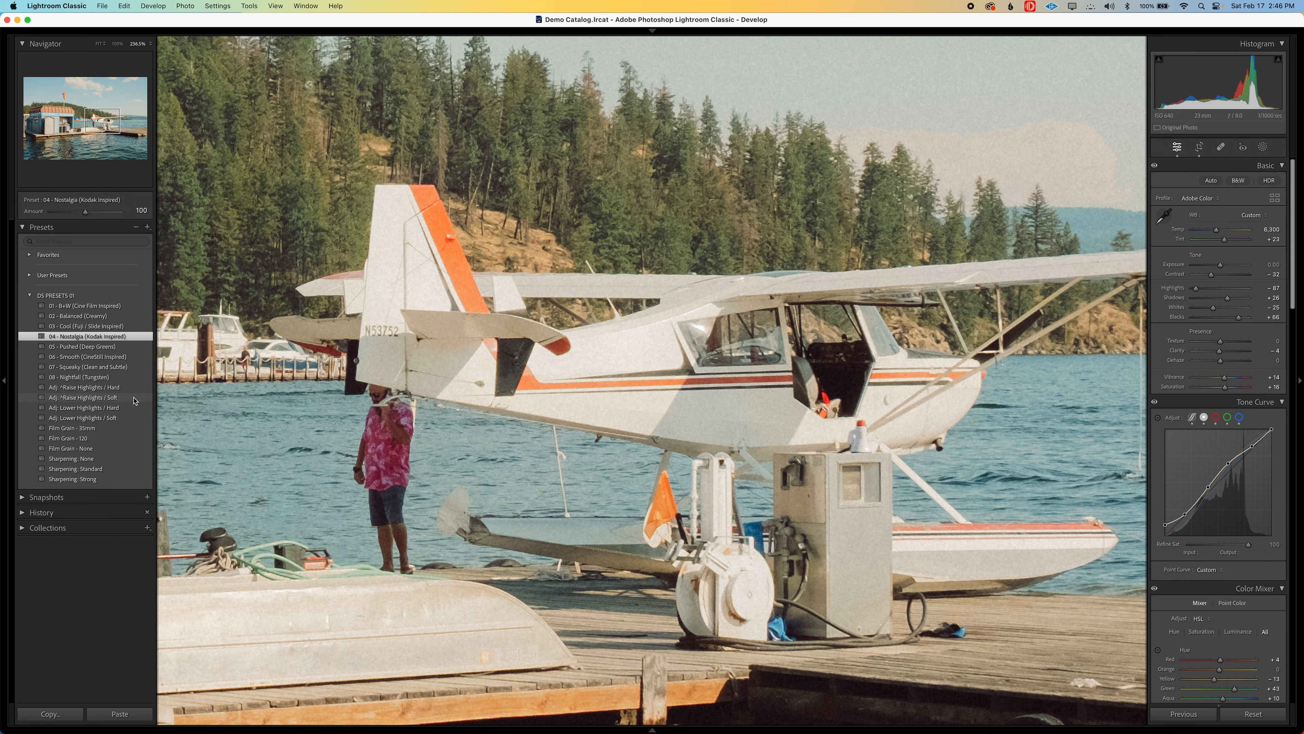
pyautogui.click(134, 397)
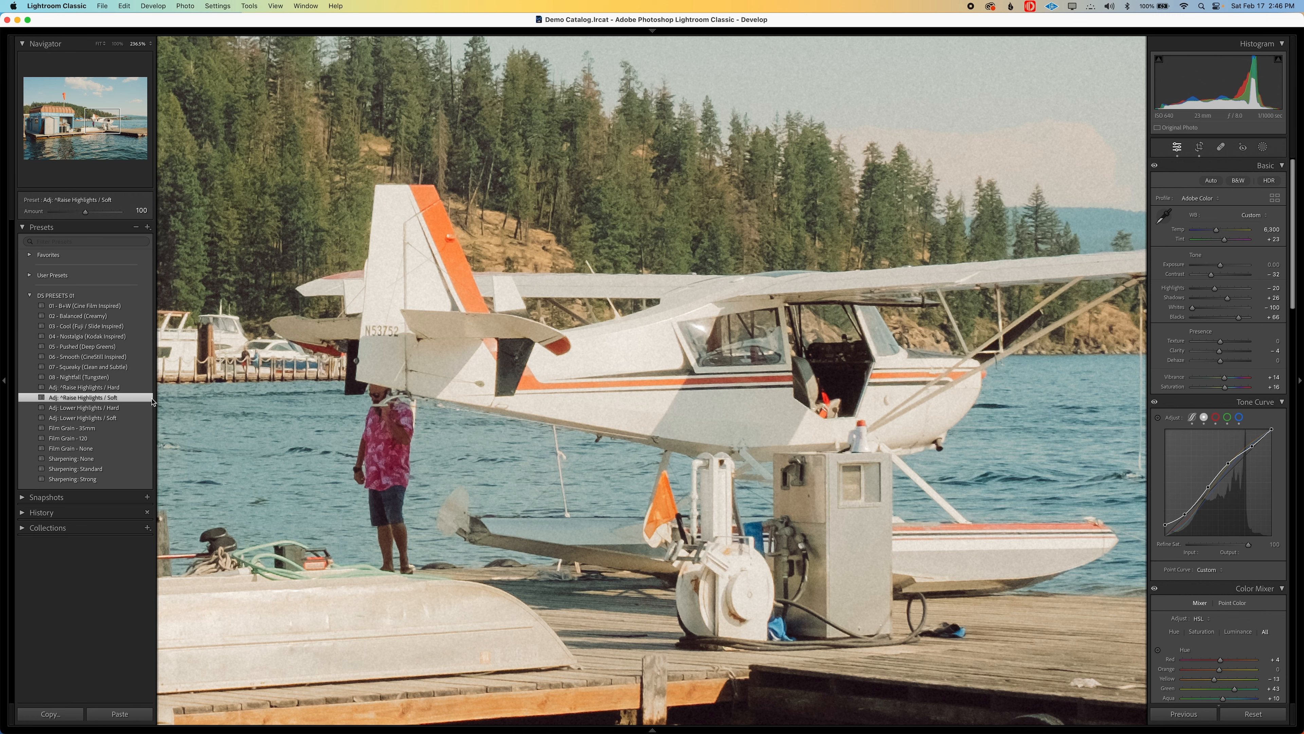
pyautogui.click(656, 365)
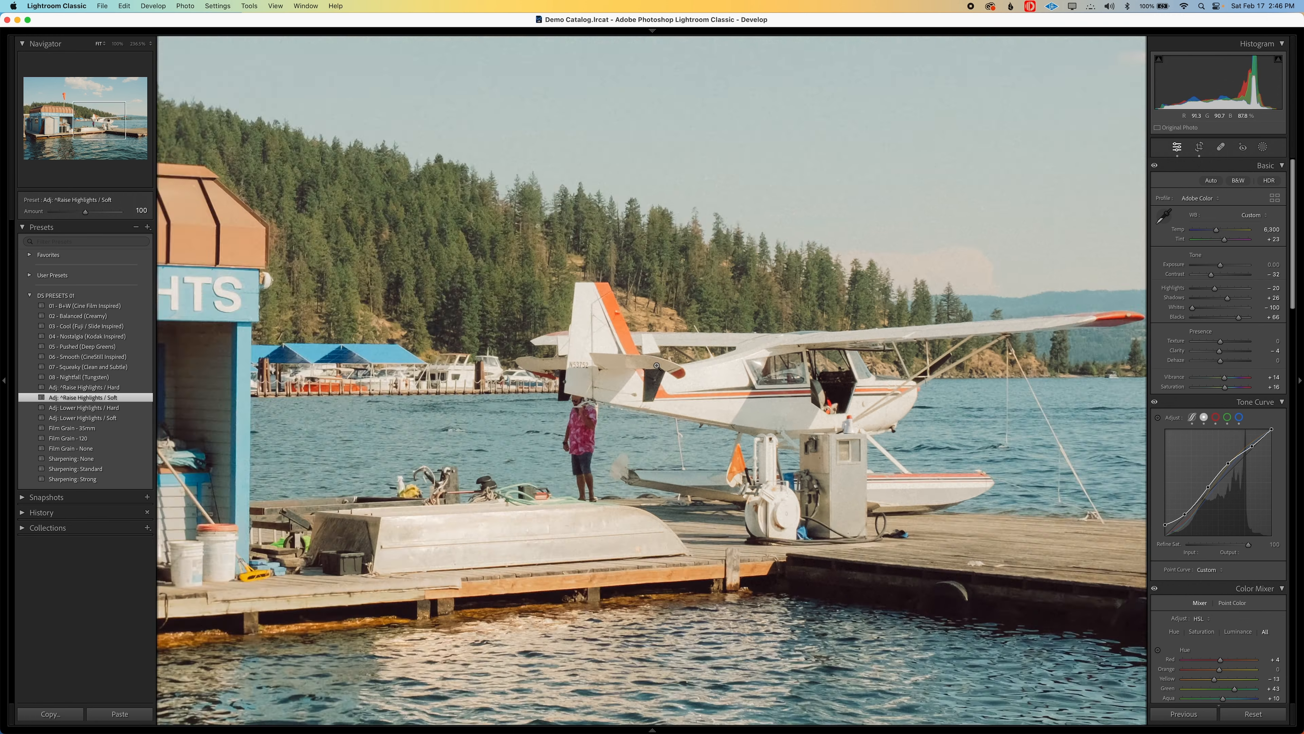
# Compare the photo with and without the raised highlights by repeatedly undoing and redoing the preset, leaving it applied
pyautogui.press('super+z')
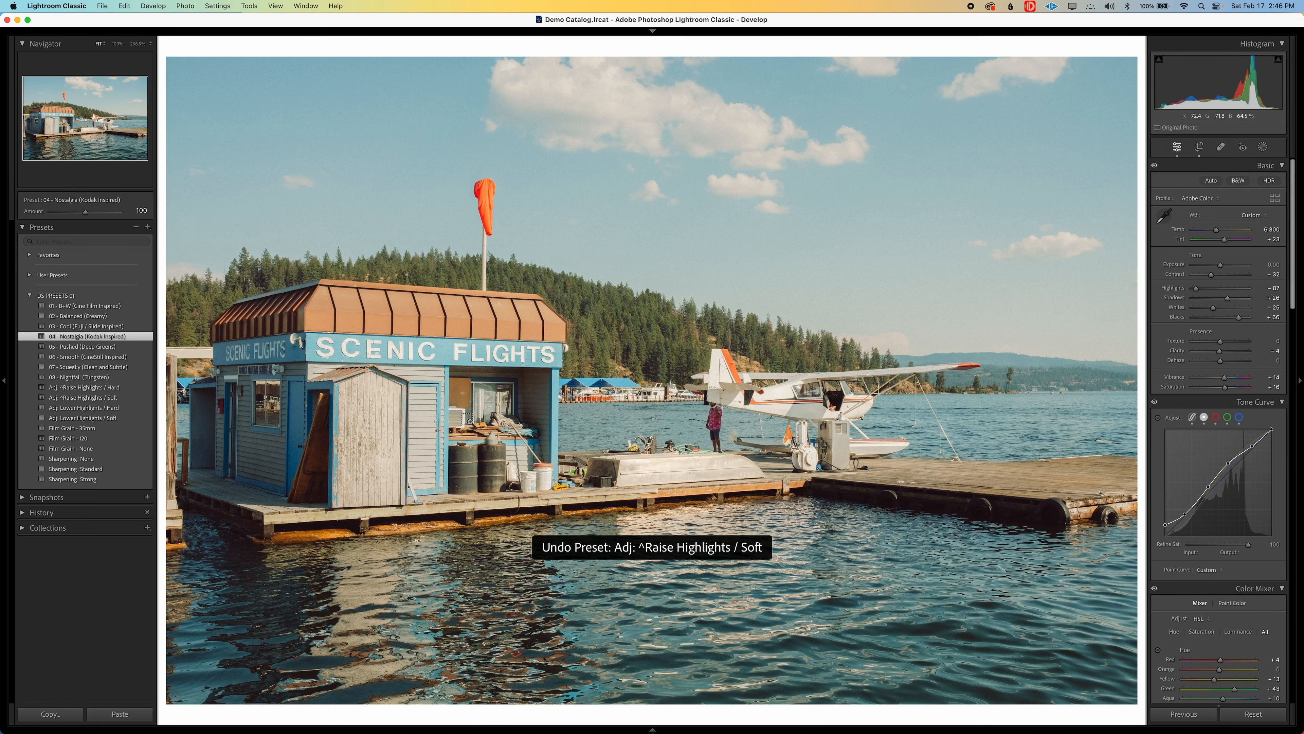
pyautogui.press('super+shift+z')
pyautogui.press('super+z')
pyautogui.press('super+shift+z')
pyautogui.press('super+z')
pyautogui.press('super+shift+z')
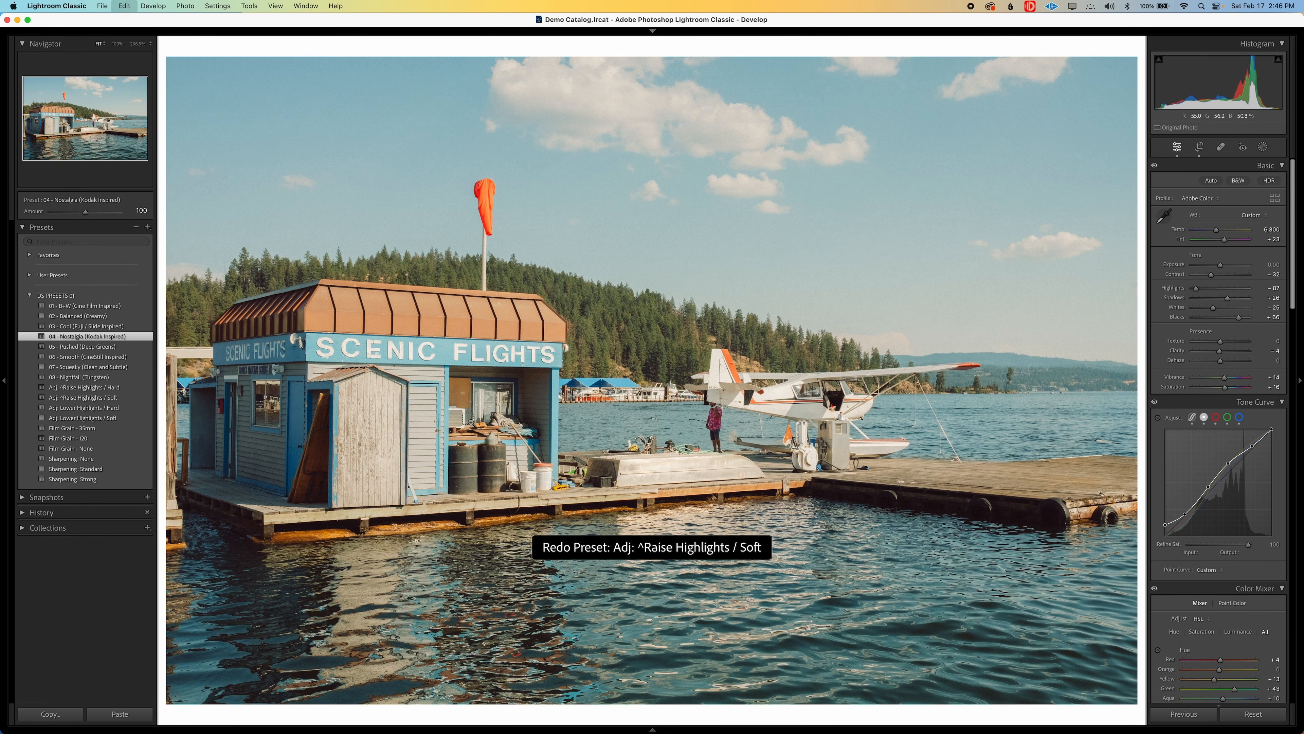
pyautogui.moveTo(719, 391); pyautogui.dragTo(683, 392)
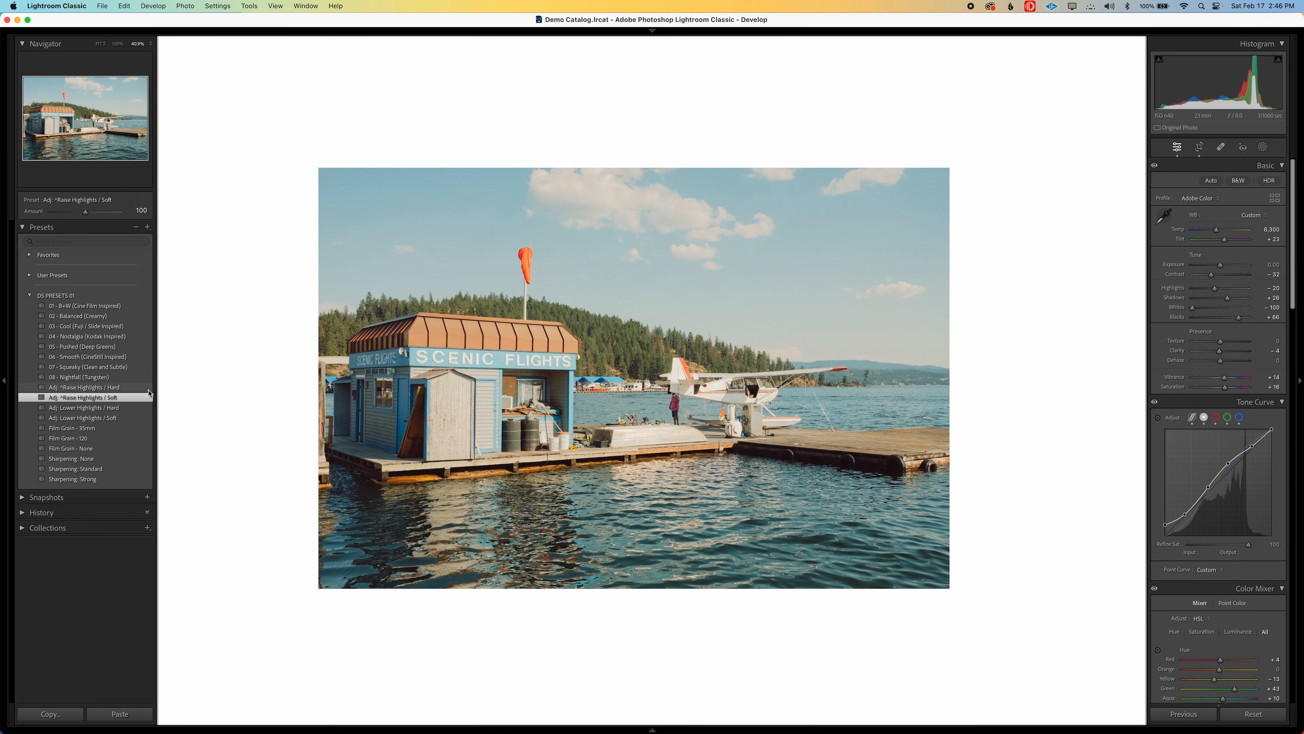
pyautogui.click(359, 428)
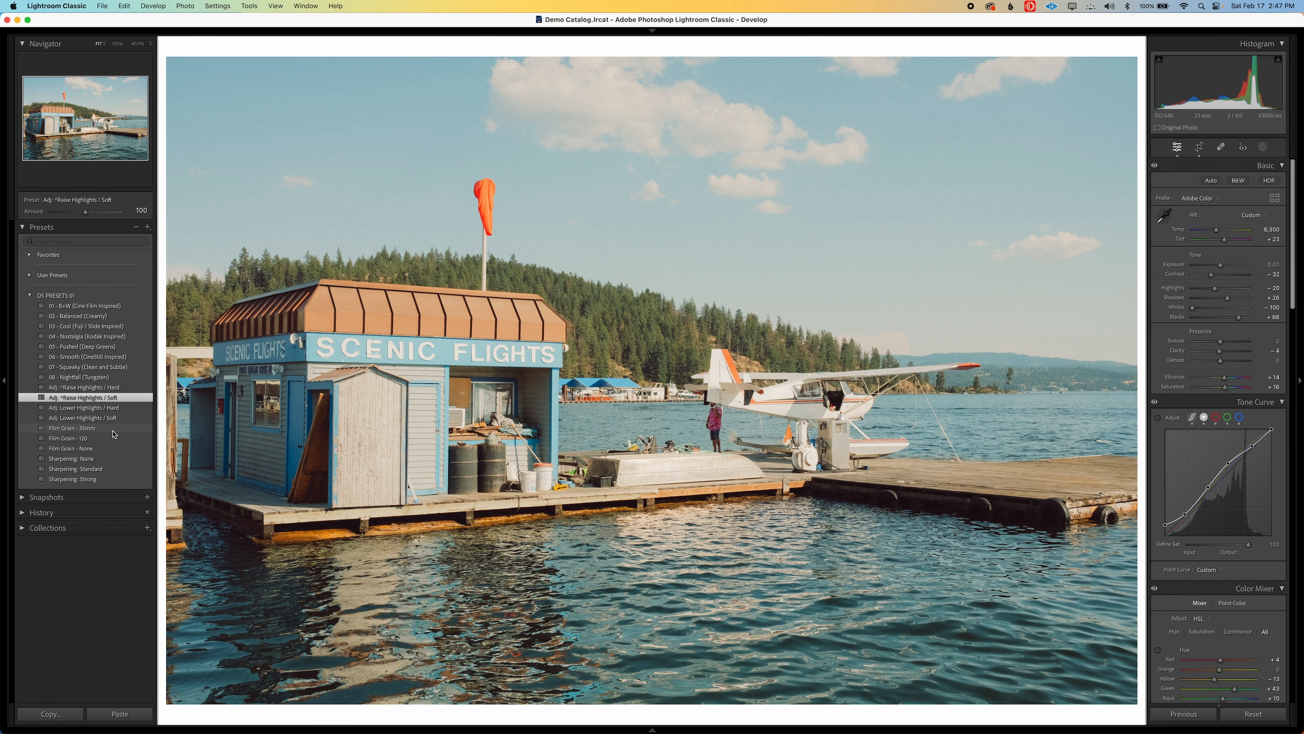
# Apply the Film Grain - 35mm preset and check the grain in the sky around the windsock
pyautogui.click(406, 178)
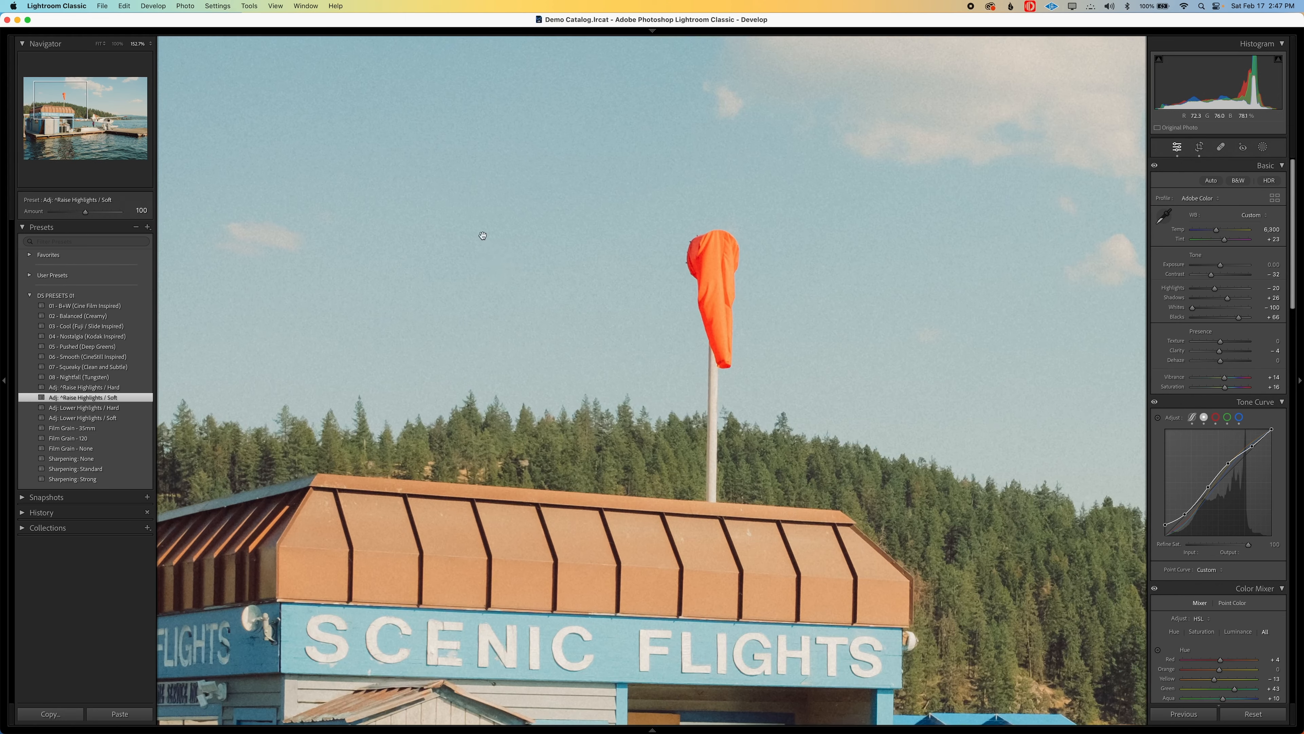
pyautogui.moveTo(483, 235); pyautogui.dragTo(579, 260)
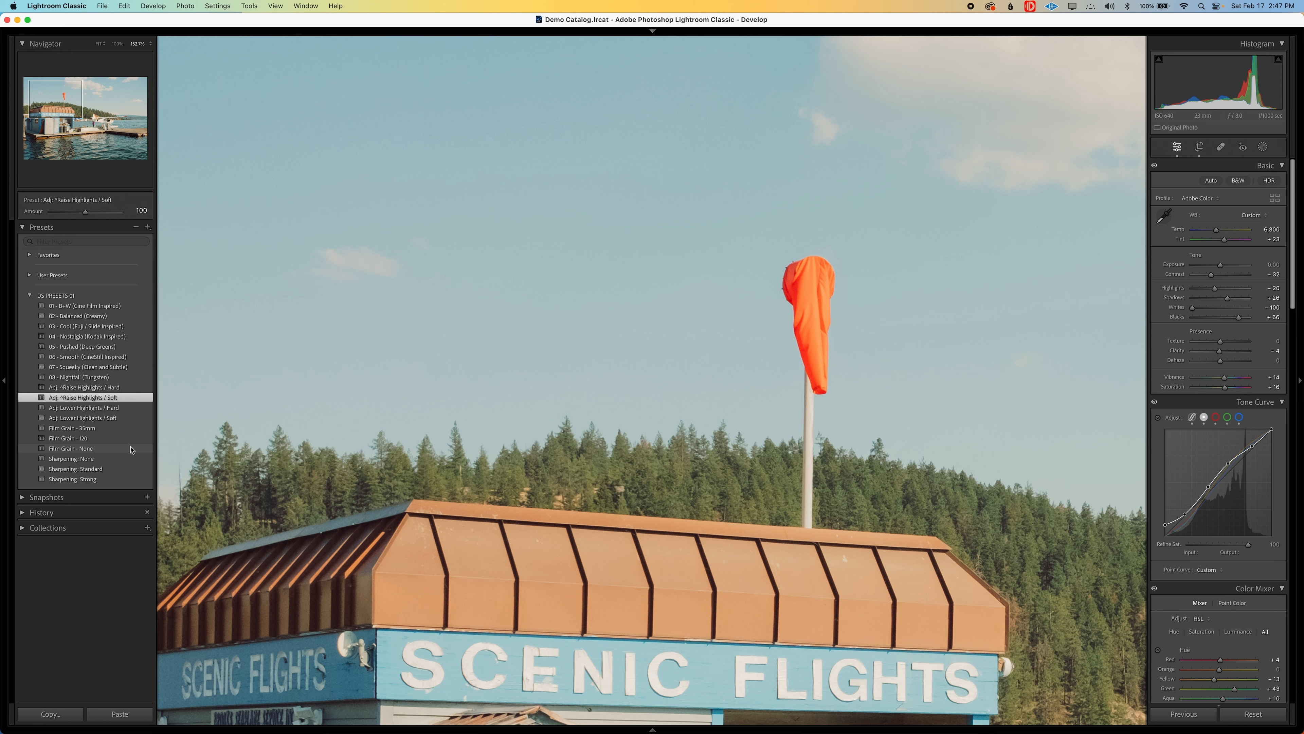
pyautogui.click(128, 427)
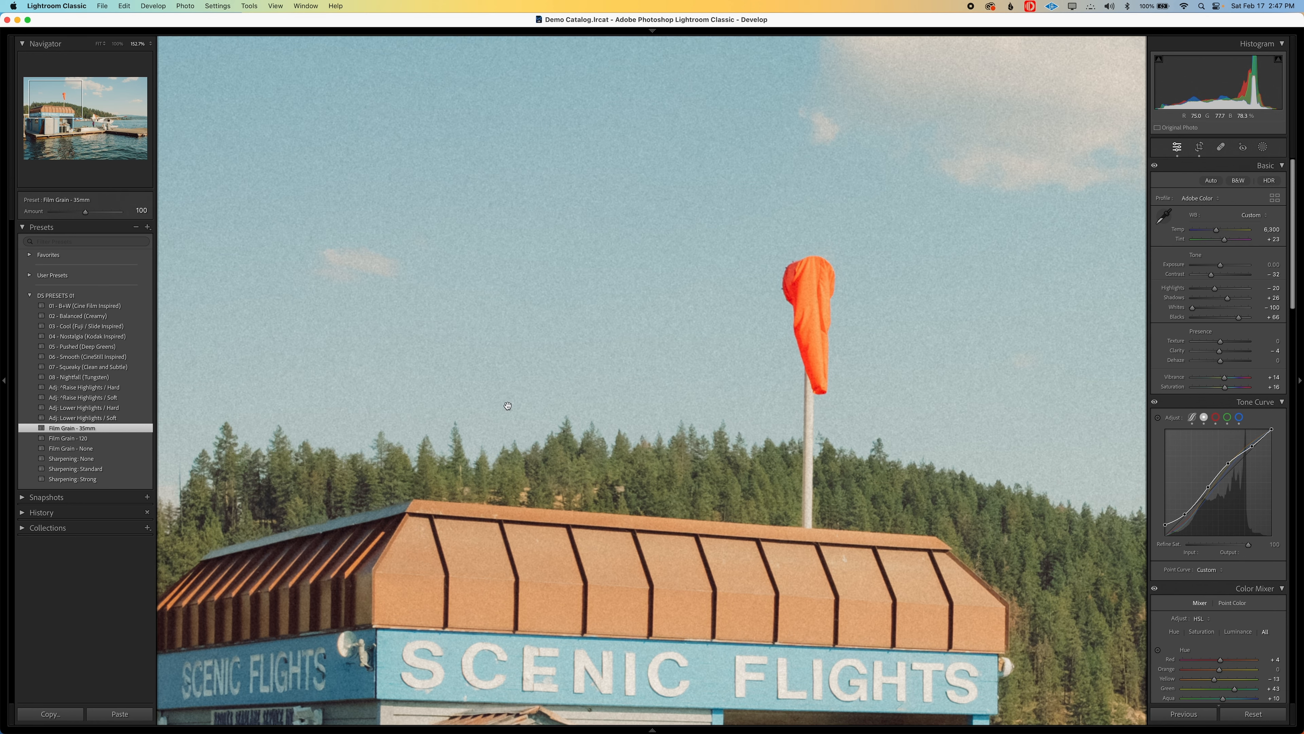
pyautogui.click(446, 409)
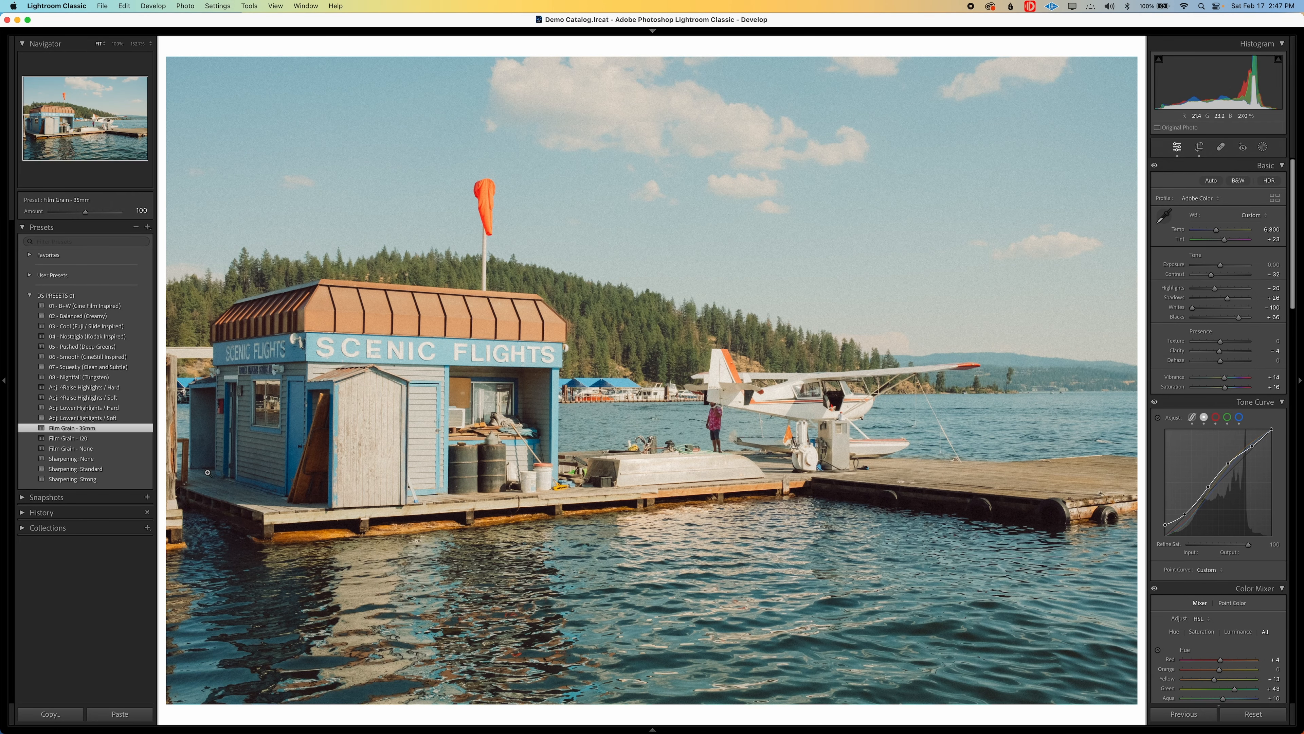
# Apply the Sharpening: Standard preset and review the photo's detail, lens correction and effects settings
pyautogui.click(118, 471)
pyautogui.scroll(-10, 1168, 456)
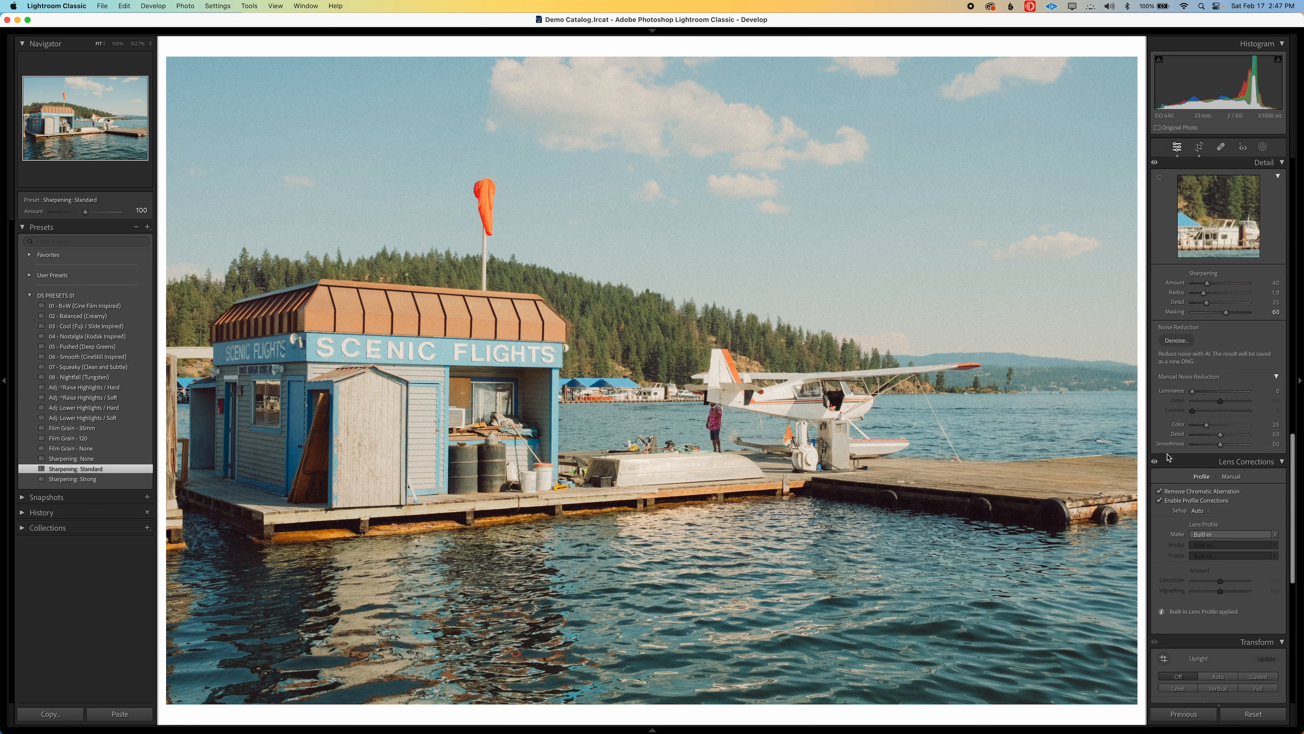
pyautogui.scroll(-8, 1168, 456)
pyautogui.scroll(3, 1161, 440)
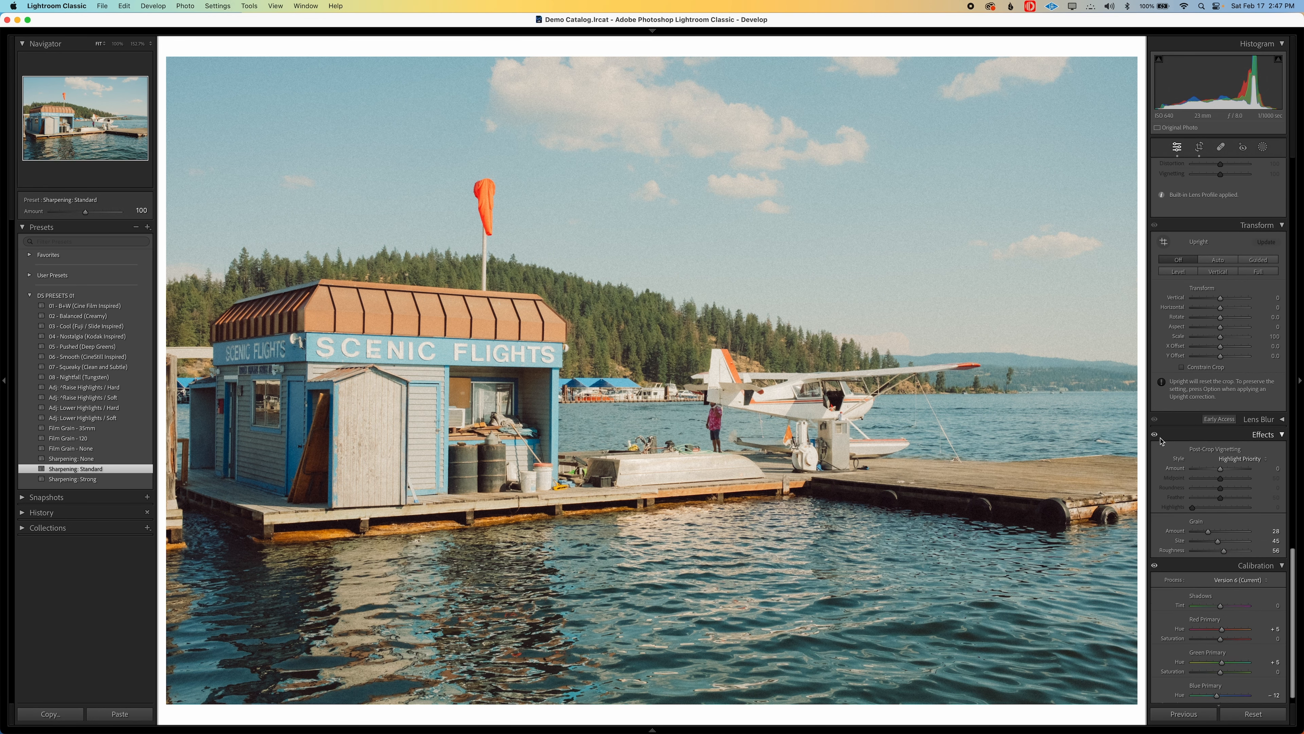
pyautogui.scroll(-3, 1165, 497)
pyautogui.scroll(9, 1166, 497)
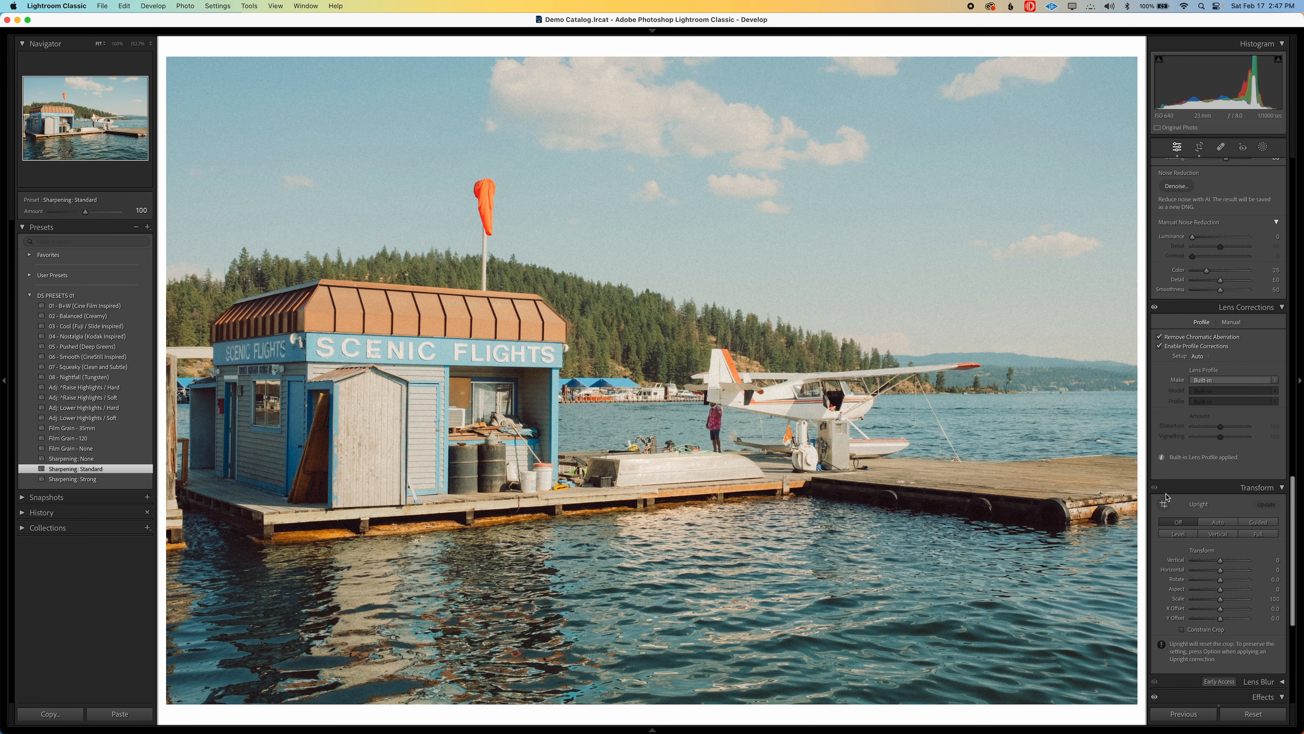
pyautogui.scroll(3, 1186, 291)
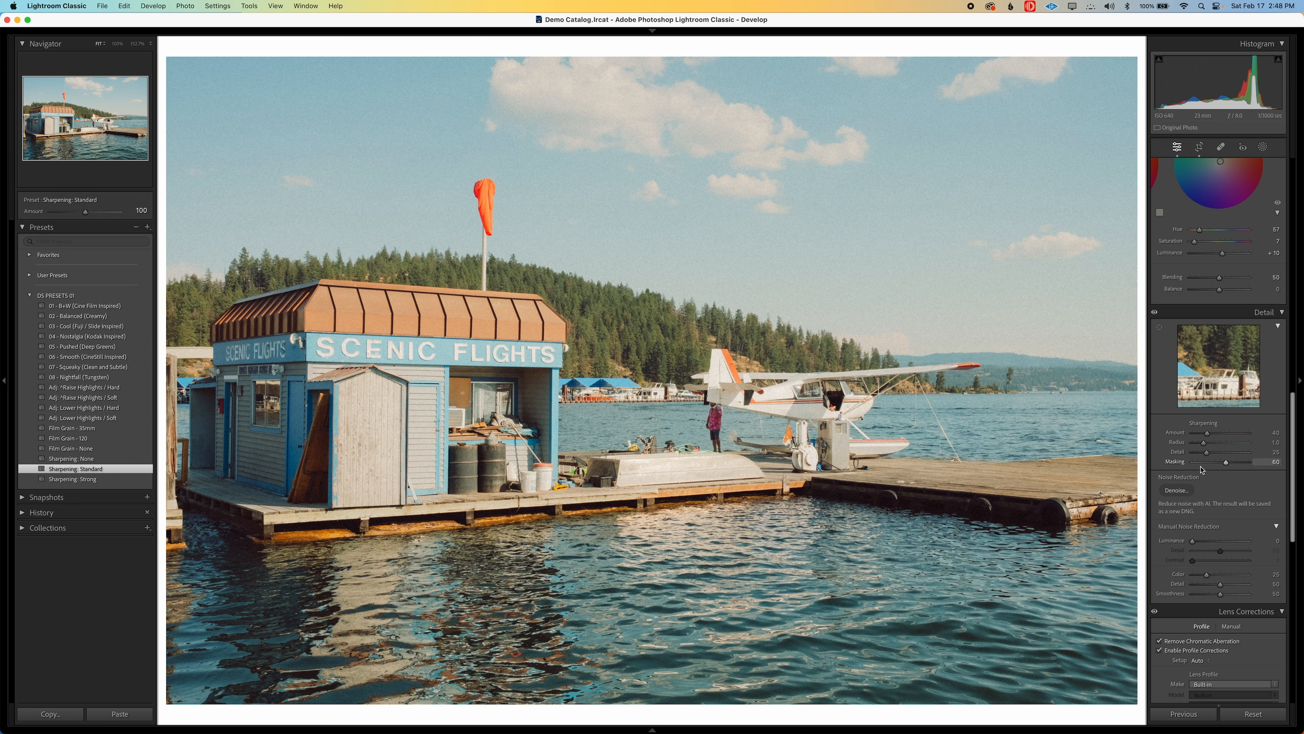
# Preview the sharpening mask while lowering Masking to 52 and returning it to 60
pyautogui.moveTo(1226, 465)
pyautogui.mouseDown()
pyautogui.moveTo(1186, 467)
pyautogui.moveTo(1220, 467)
pyautogui.mouseUp()
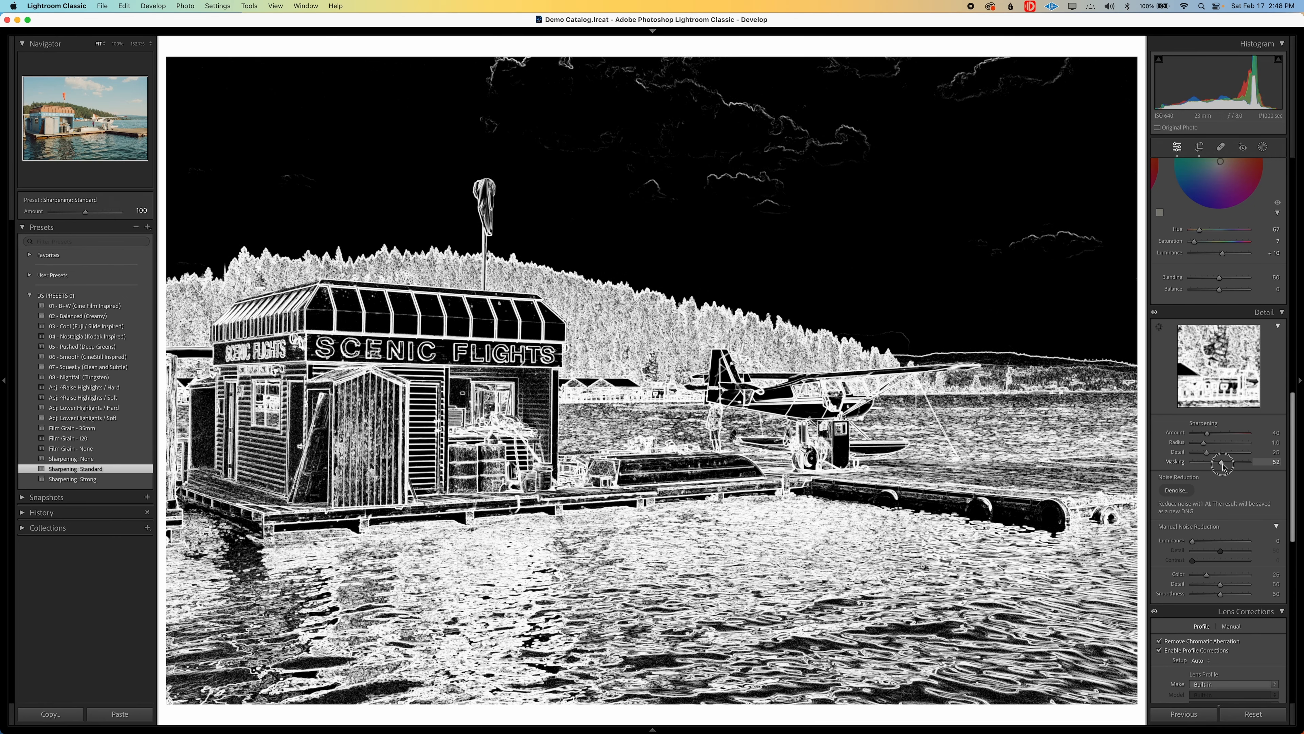
pyautogui.moveTo(1222, 465); pyautogui.dragTo(1228, 464)
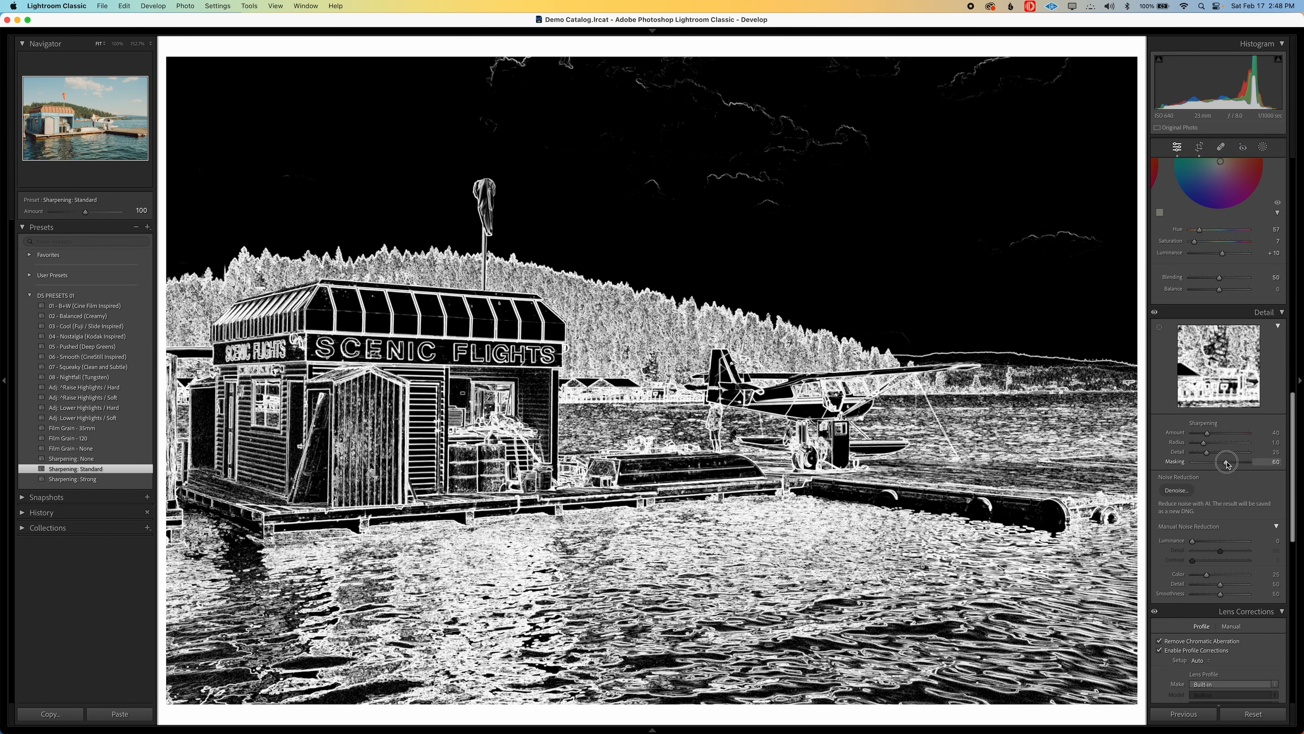
pyautogui.moveTo(1227, 464); pyautogui.dragTo(1227, 463)
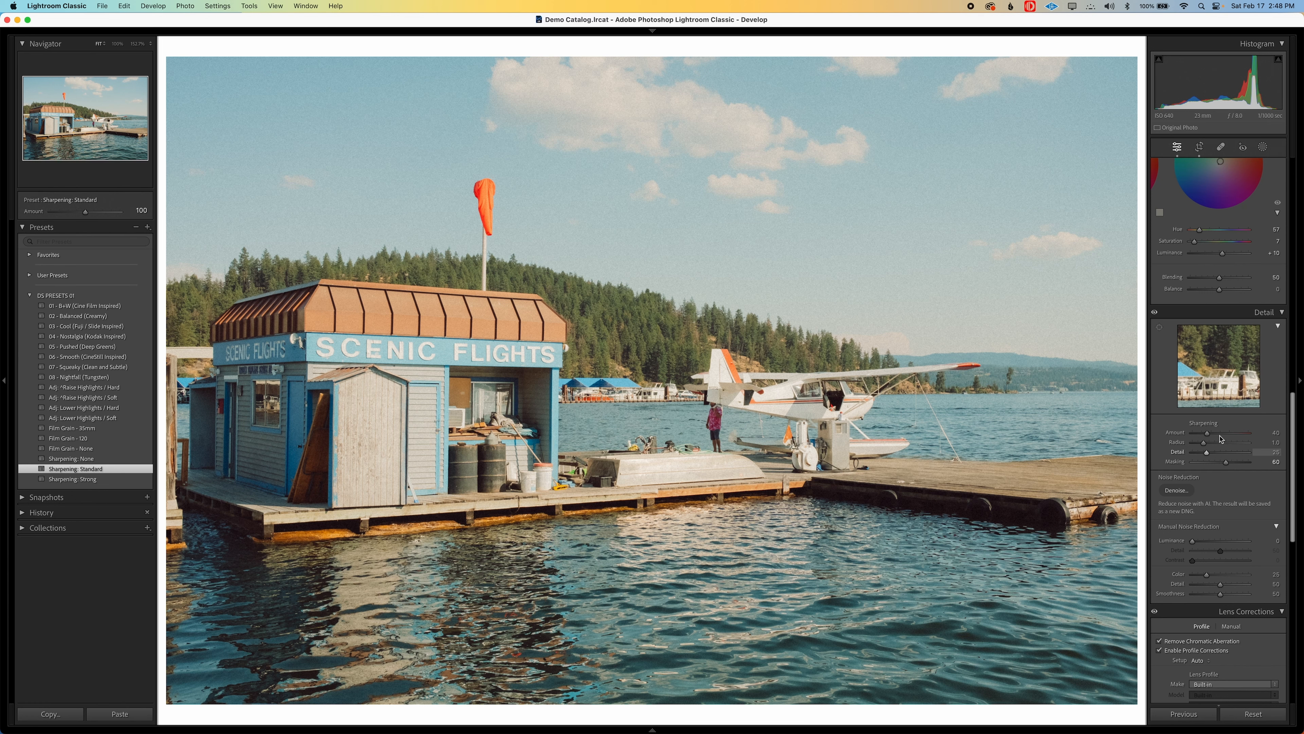
# Apply the Sharpening: Strong preset and remove the grain with the Film Grain - None preset
pyautogui.click(93, 478)
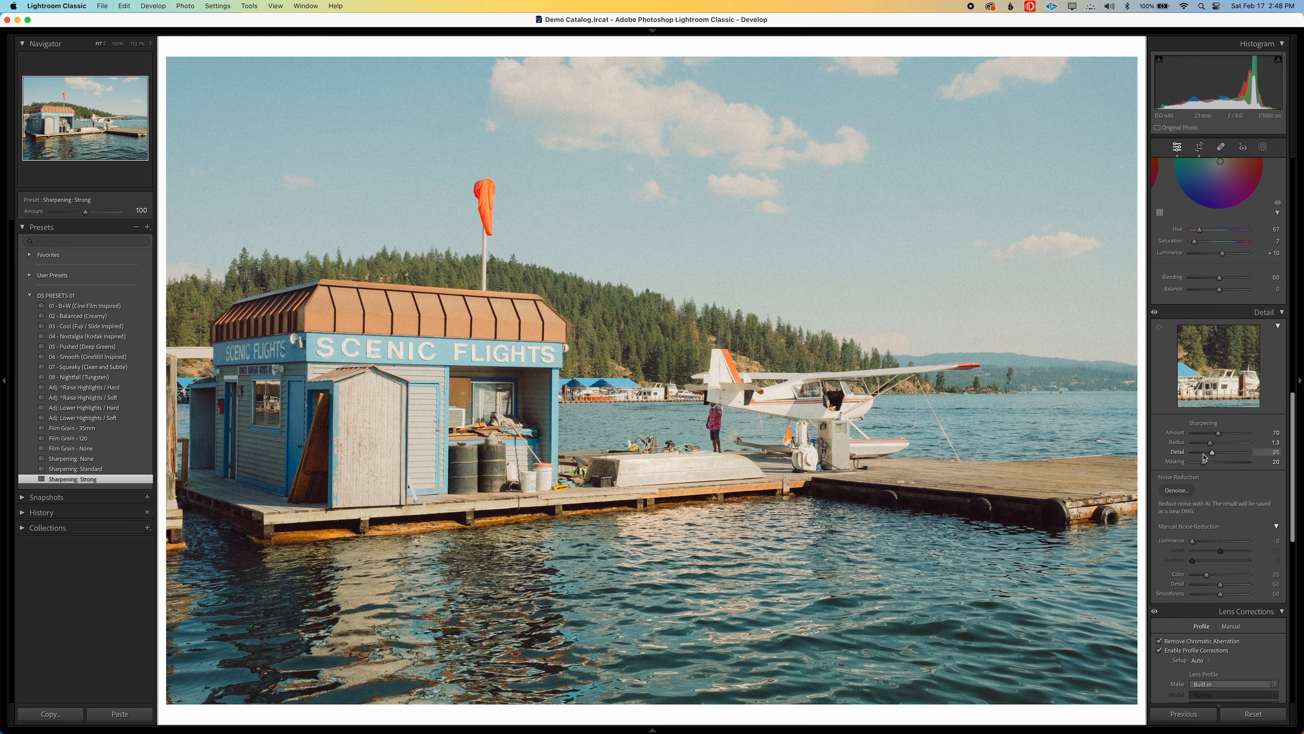
pyautogui.moveTo(1204, 461); pyautogui.dragTo(1205, 465)
pyautogui.click(431, 315)
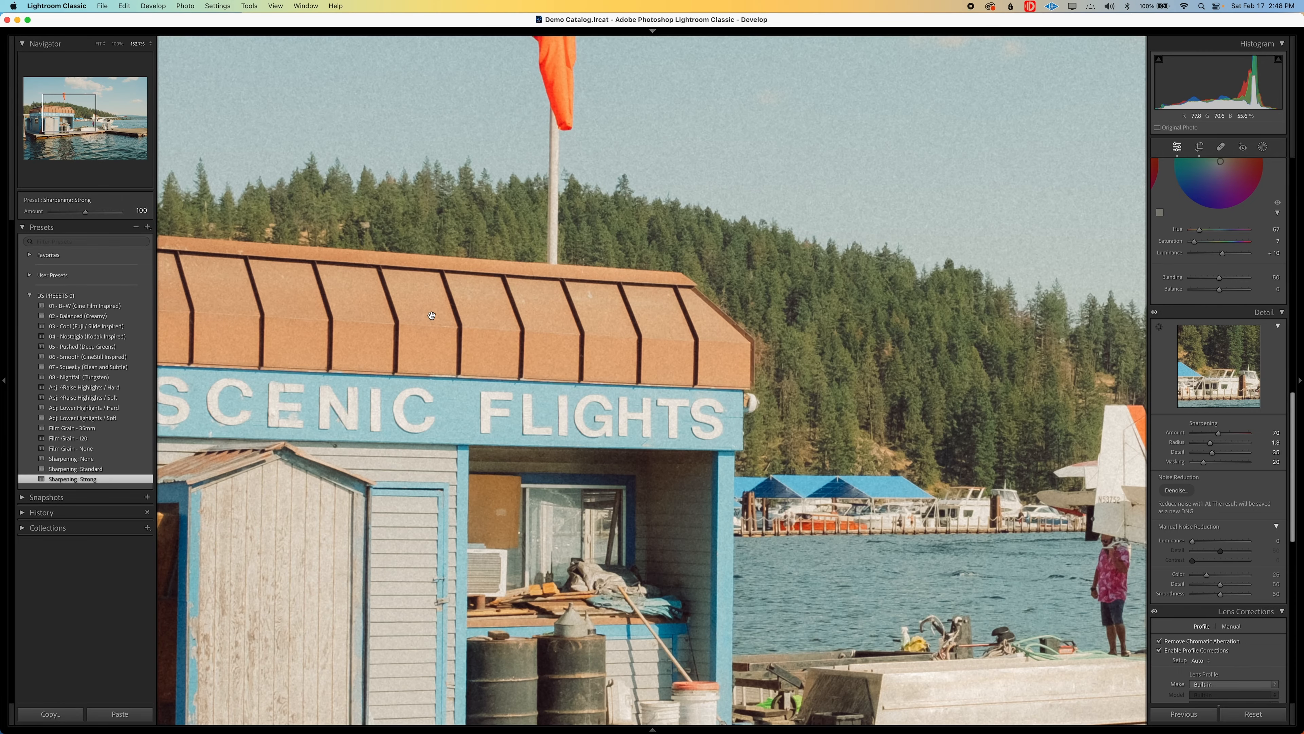
pyautogui.moveTo(639, 337); pyautogui.dragTo(781, 460)
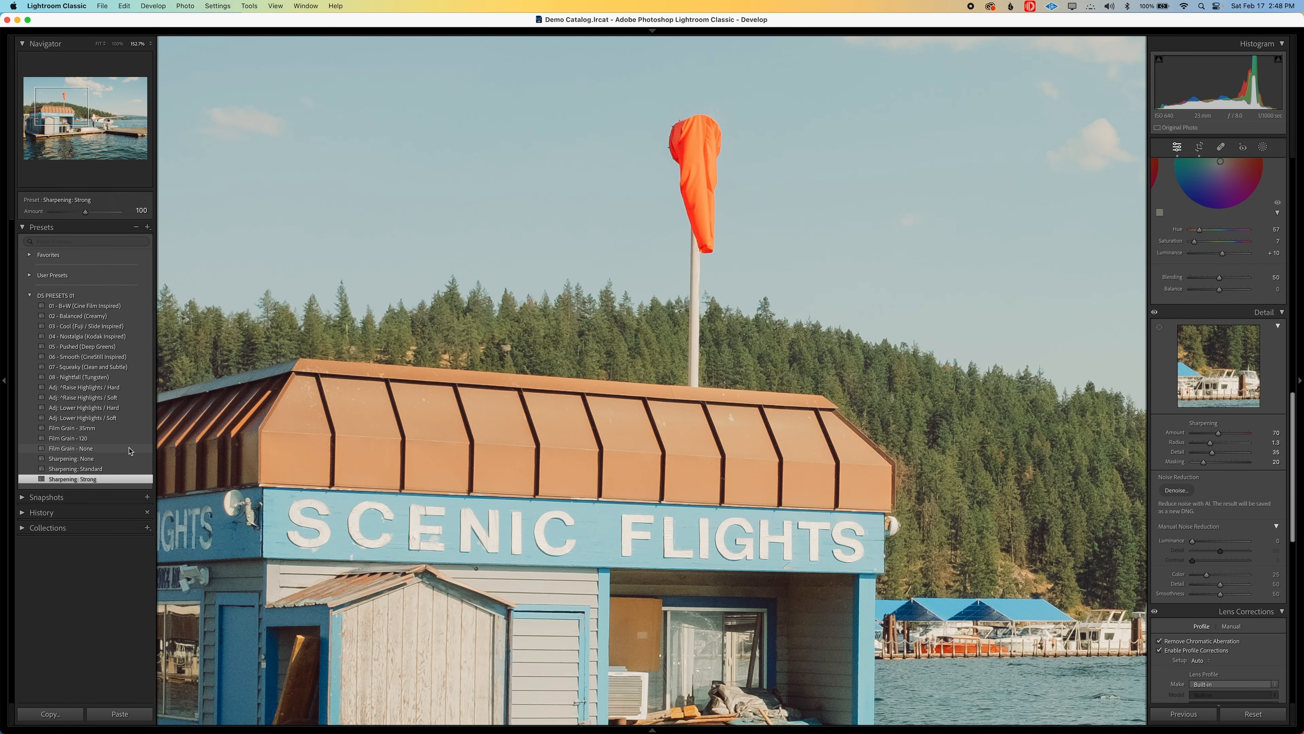
pyautogui.click(126, 450)
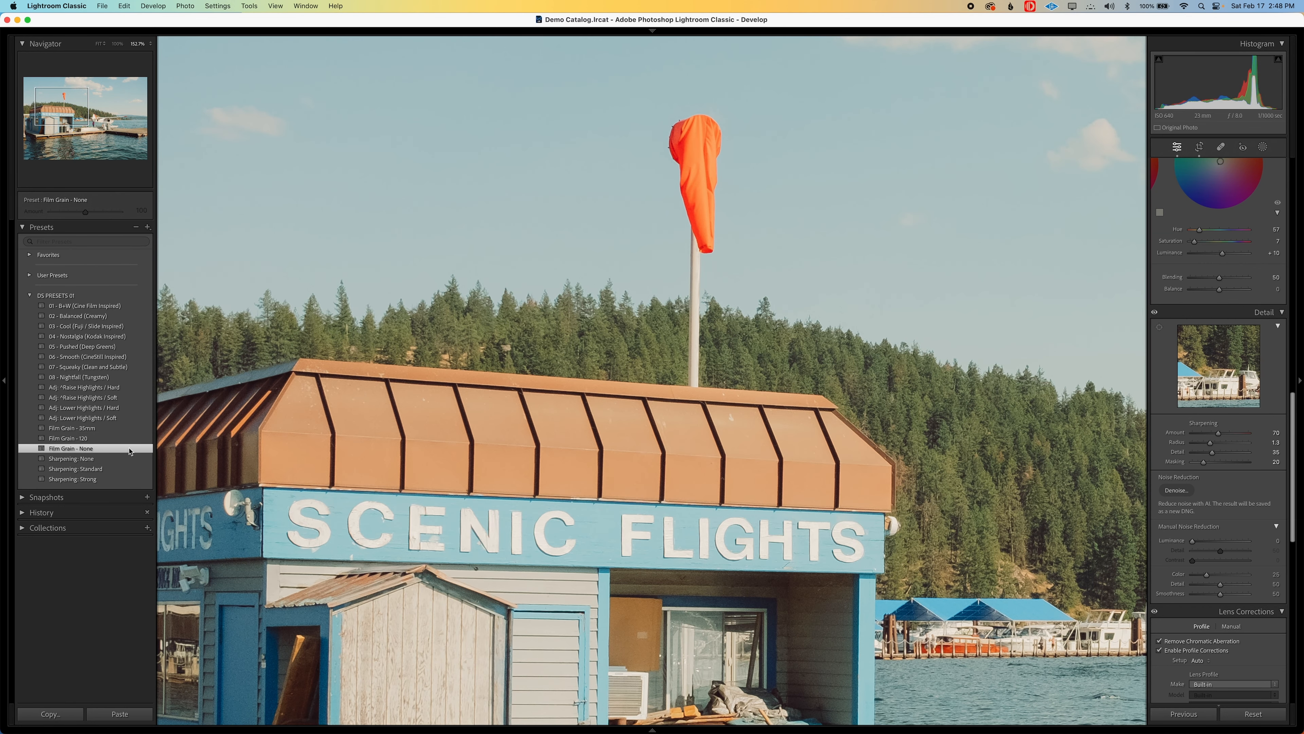
# Compare the Sharpening: None and Sharpening: Strong presets around the windsock and roof, leaving Strong applied
pyautogui.click(104, 458)
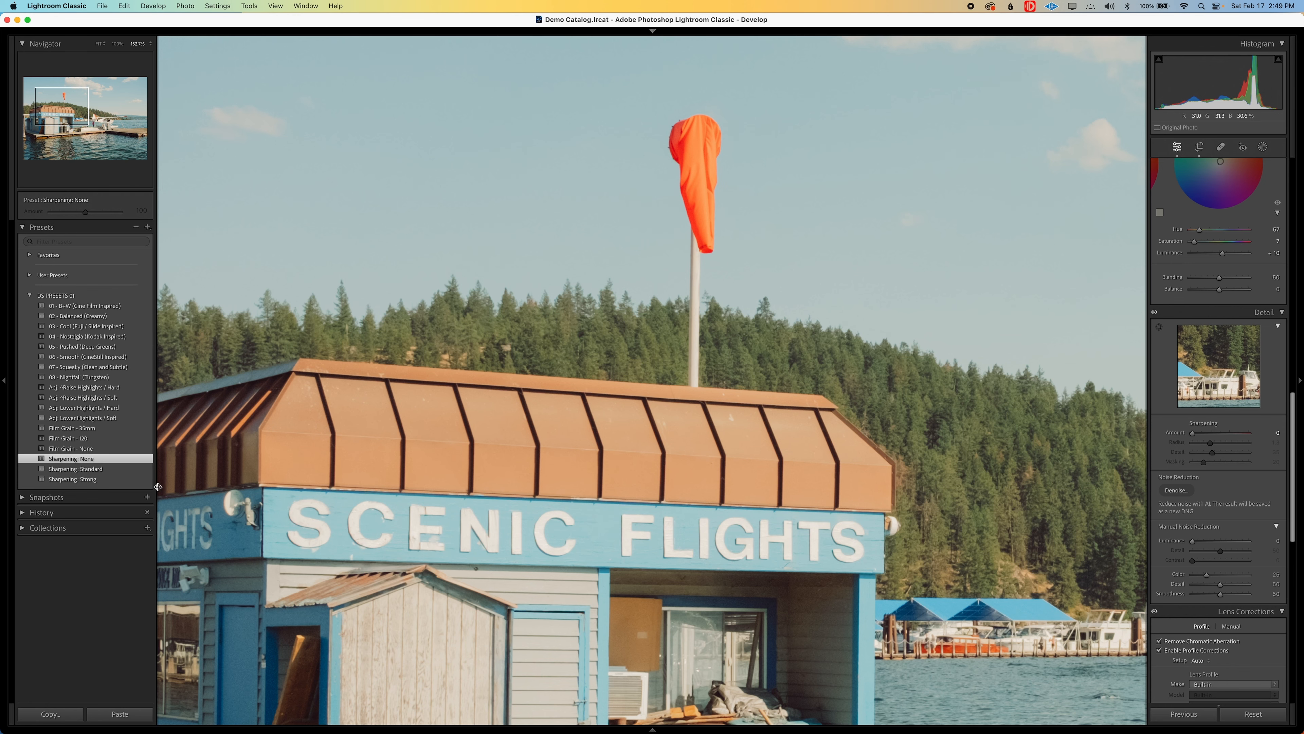
pyautogui.click(100, 479)
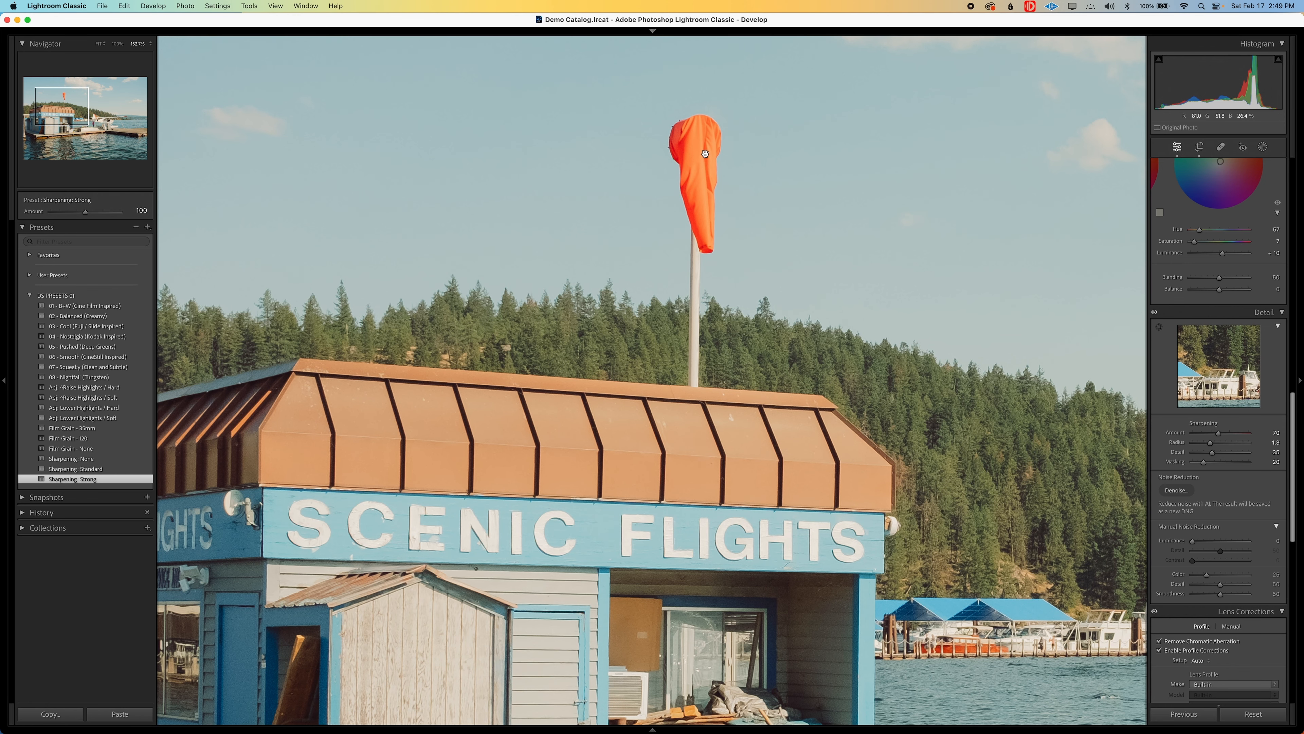
pyautogui.moveTo(705, 154); pyautogui.dragTo(659, 229)
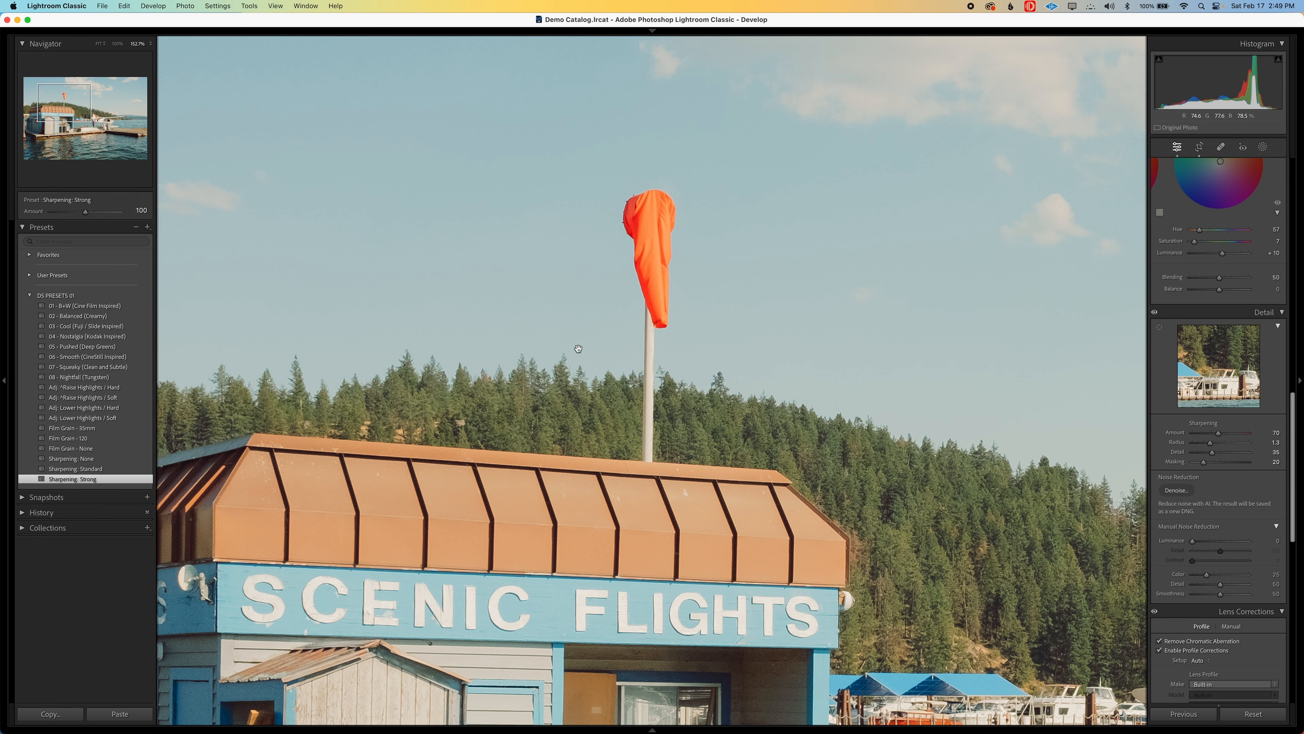
pyautogui.press('super+z')
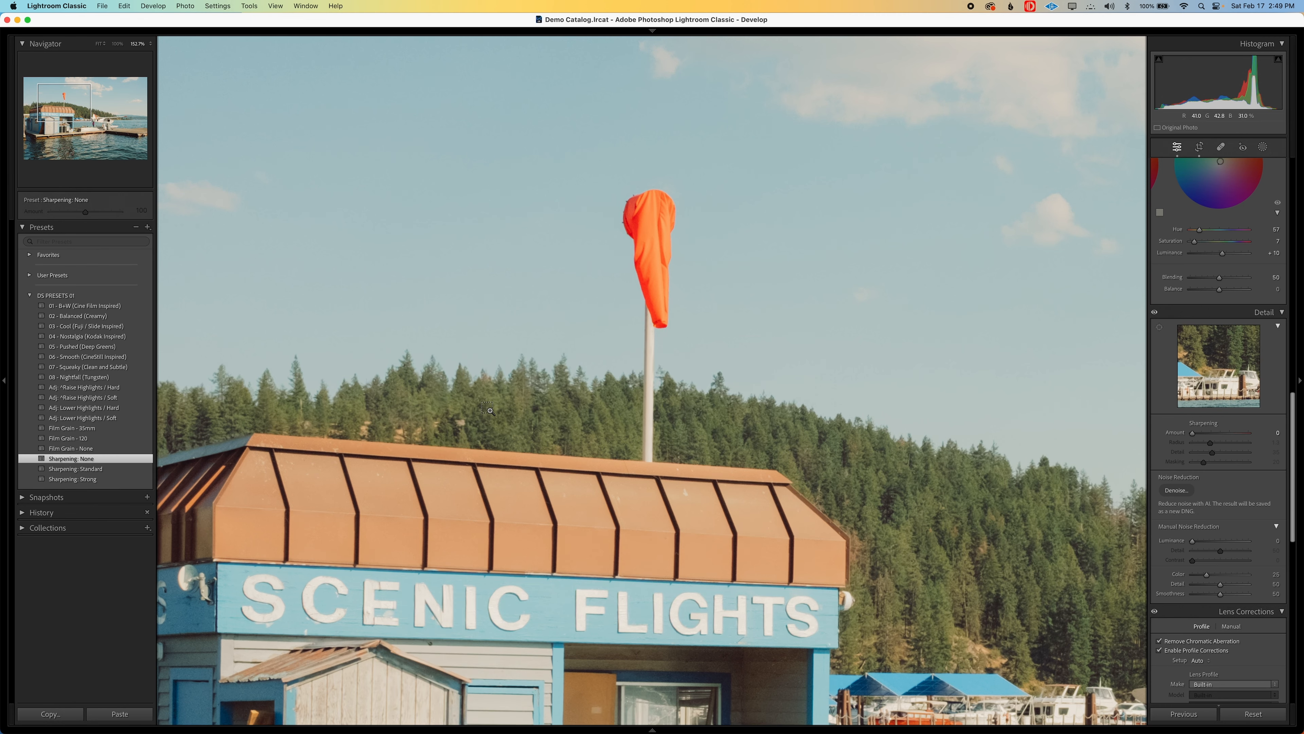
pyautogui.press('super+shift+z')
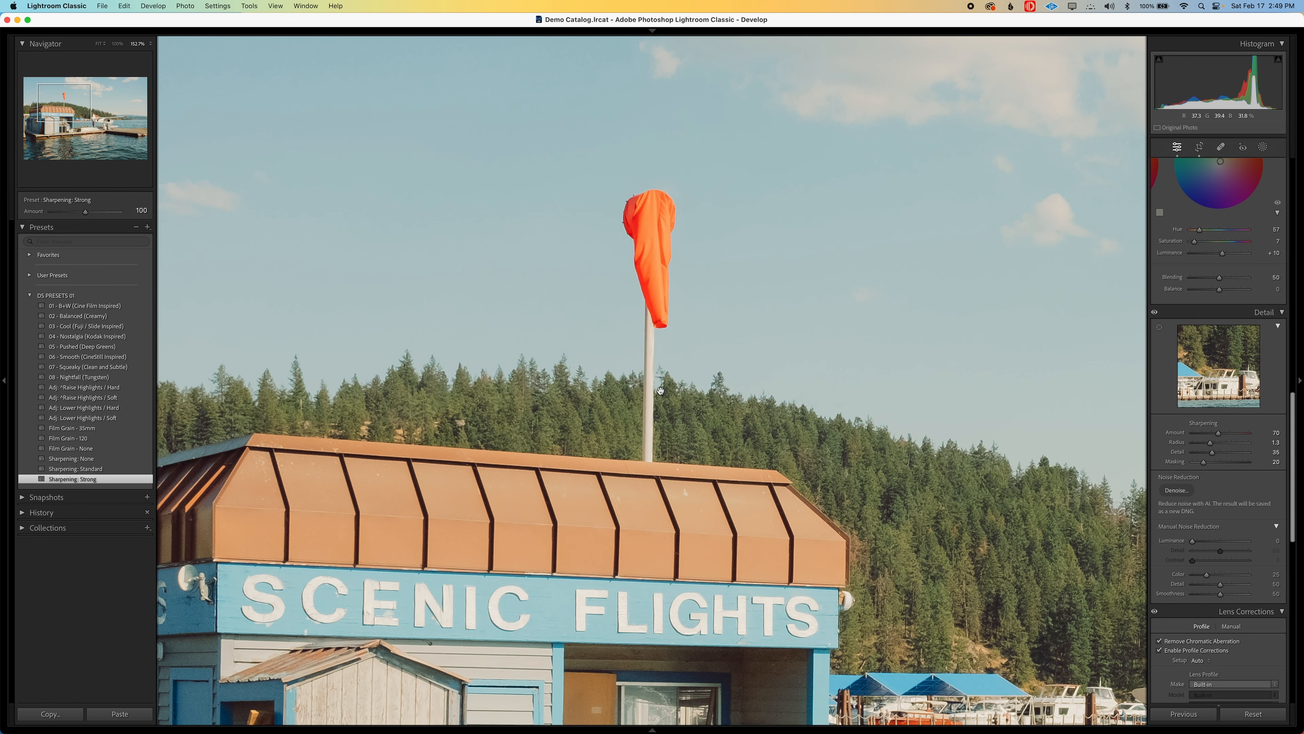
pyautogui.click(660, 379)
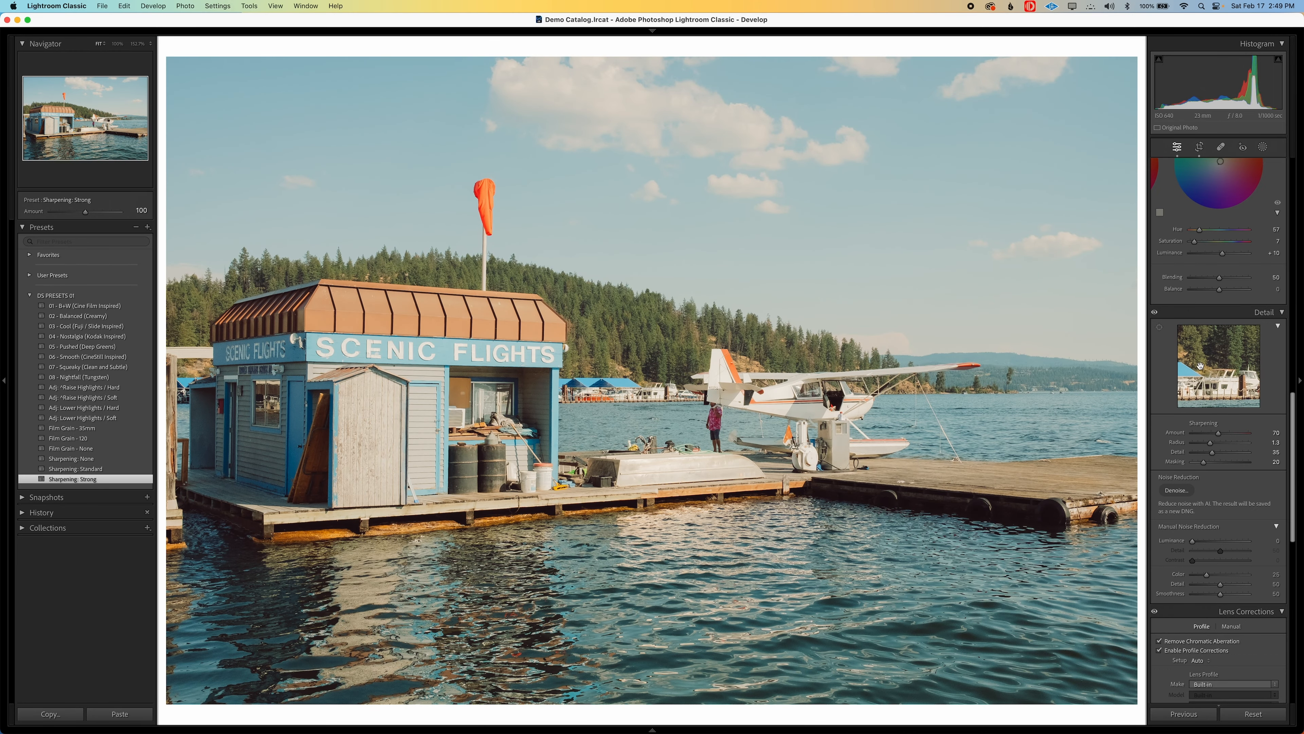
# Review the photo's basic adjustments, tone curve, color mixer and color grading settings against the full image
pyautogui.scroll(15, 1177, 372)
pyautogui.scroll(5, 1178, 372)
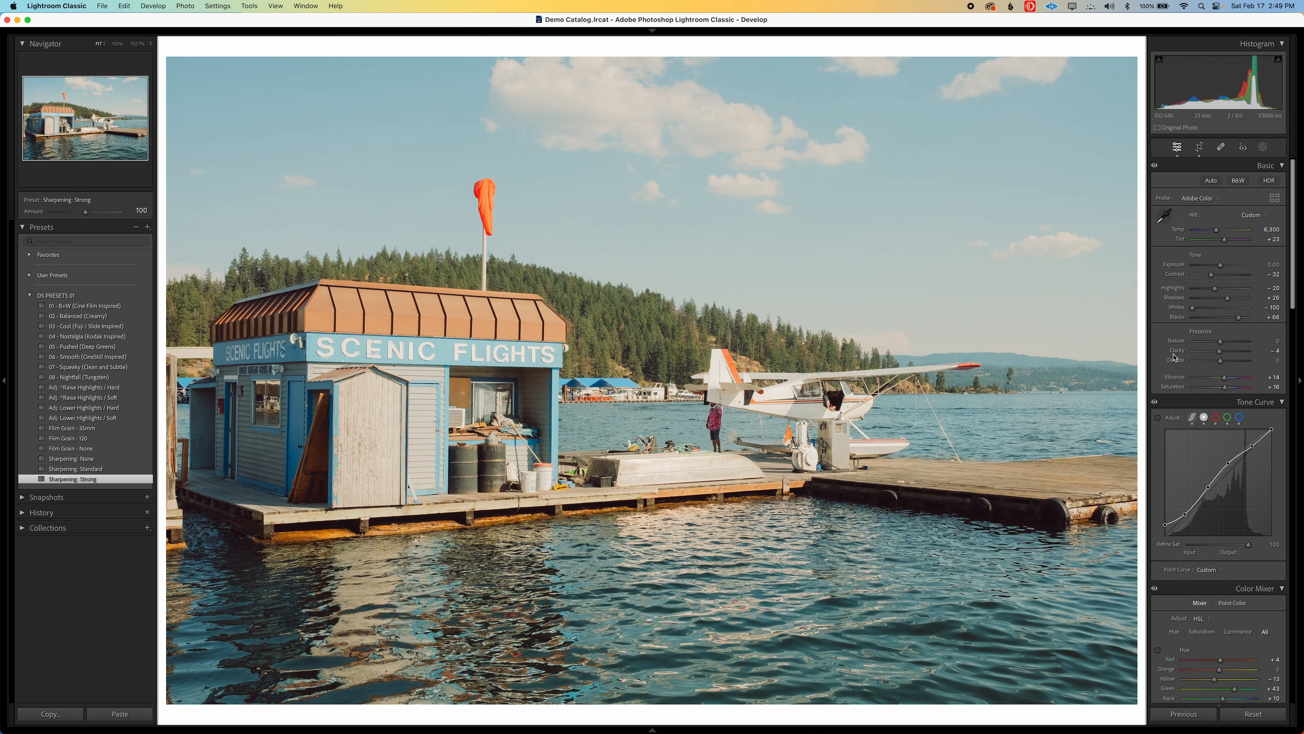
pyautogui.moveTo(1218, 264); pyautogui.dragTo(1215, 229)
pyautogui.moveTo(1224, 379); pyautogui.dragTo(1227, 387)
pyautogui.scroll(-5, 1153, 326)
pyautogui.scroll(5, 1154, 326)
pyautogui.scroll(-5, 1155, 333)
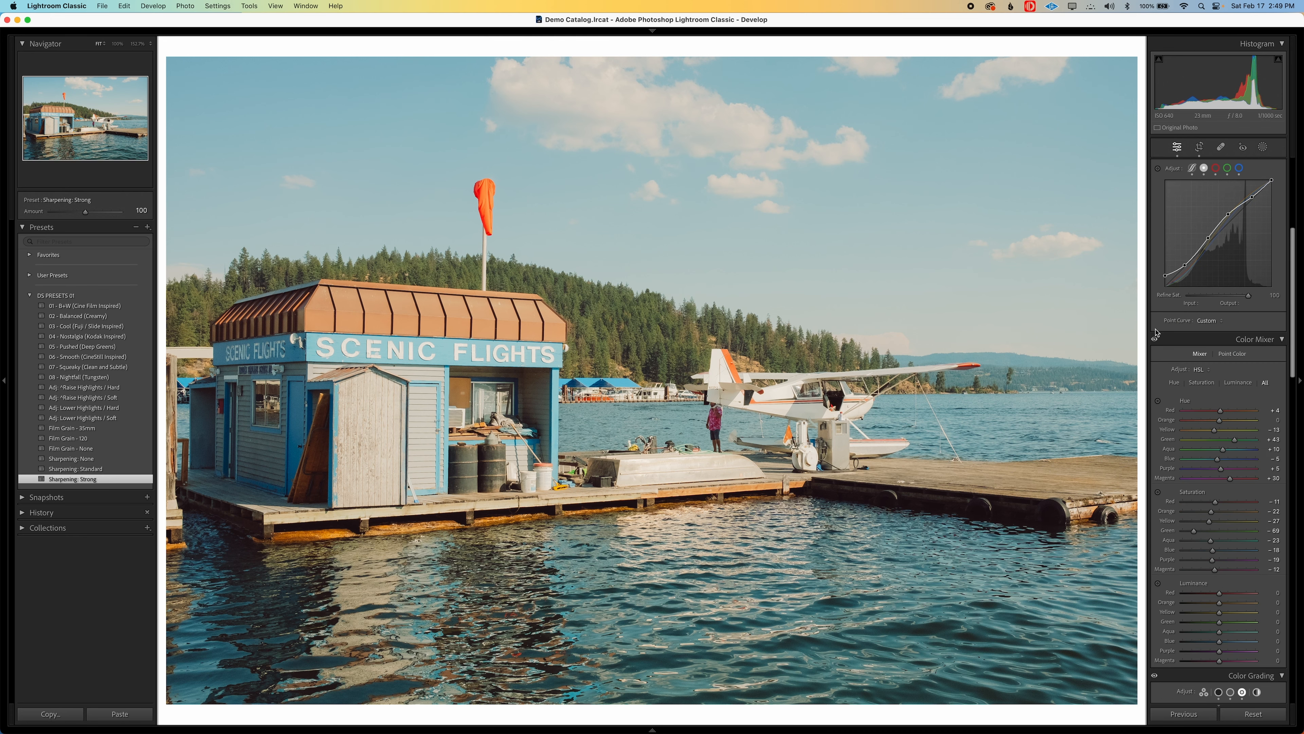
pyautogui.scroll(-6, 1151, 370)
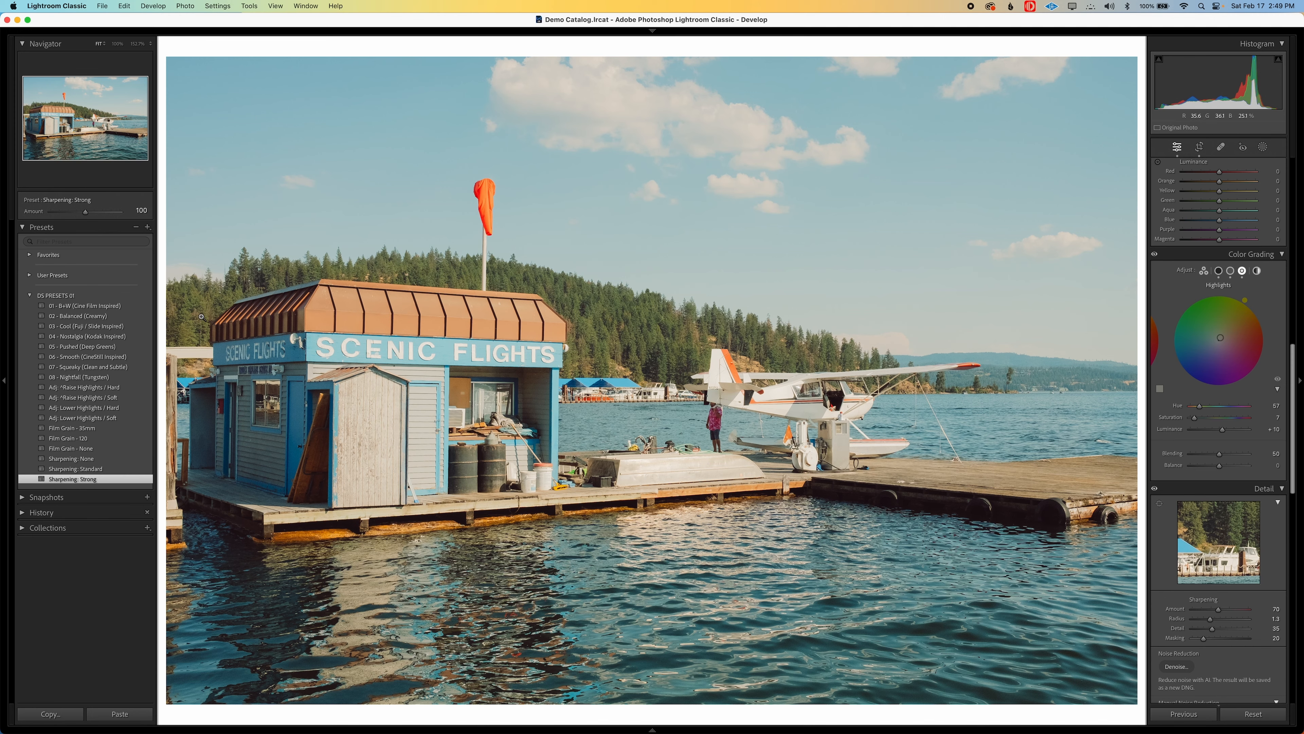
pyautogui.click(364, 361)
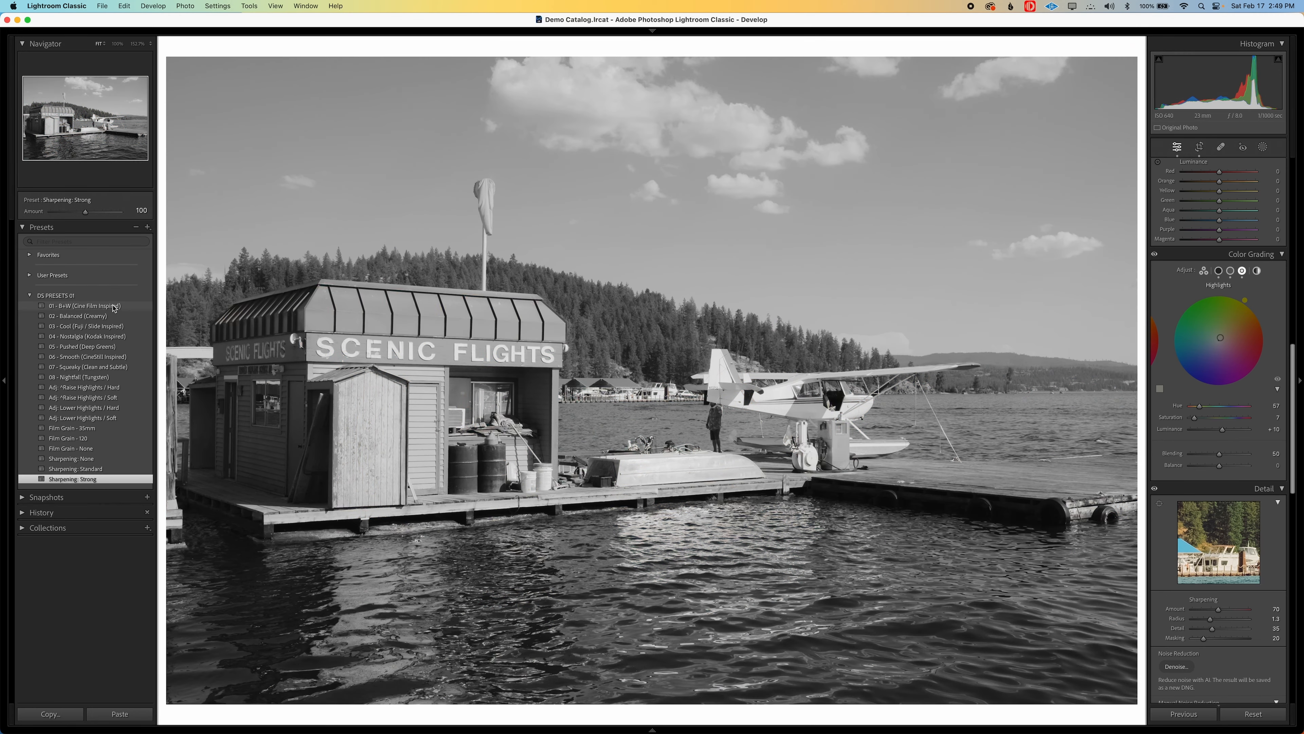
# Apply the 01 - B+W (Cine Film Inspired) preset, inspect the roof up close, and add Adj: Lower Highlights / Hard
pyautogui.click(114, 306)
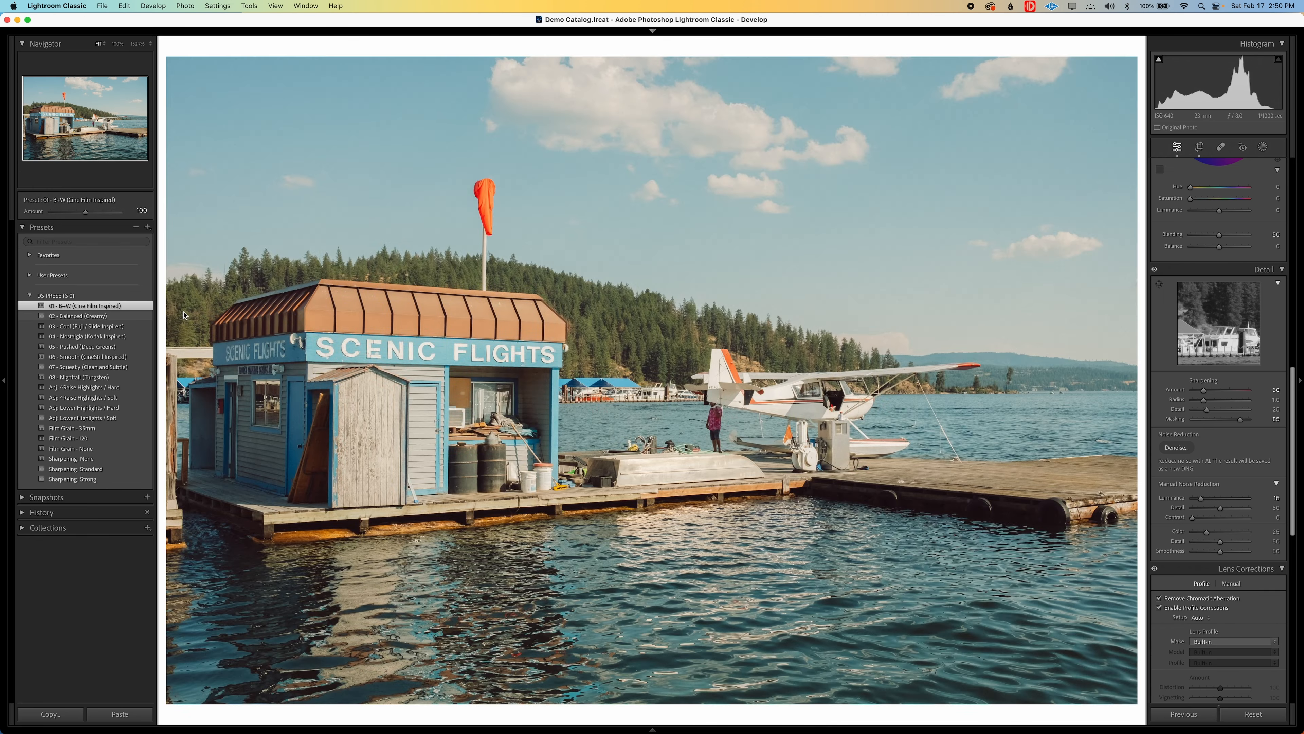
pyautogui.click(433, 314)
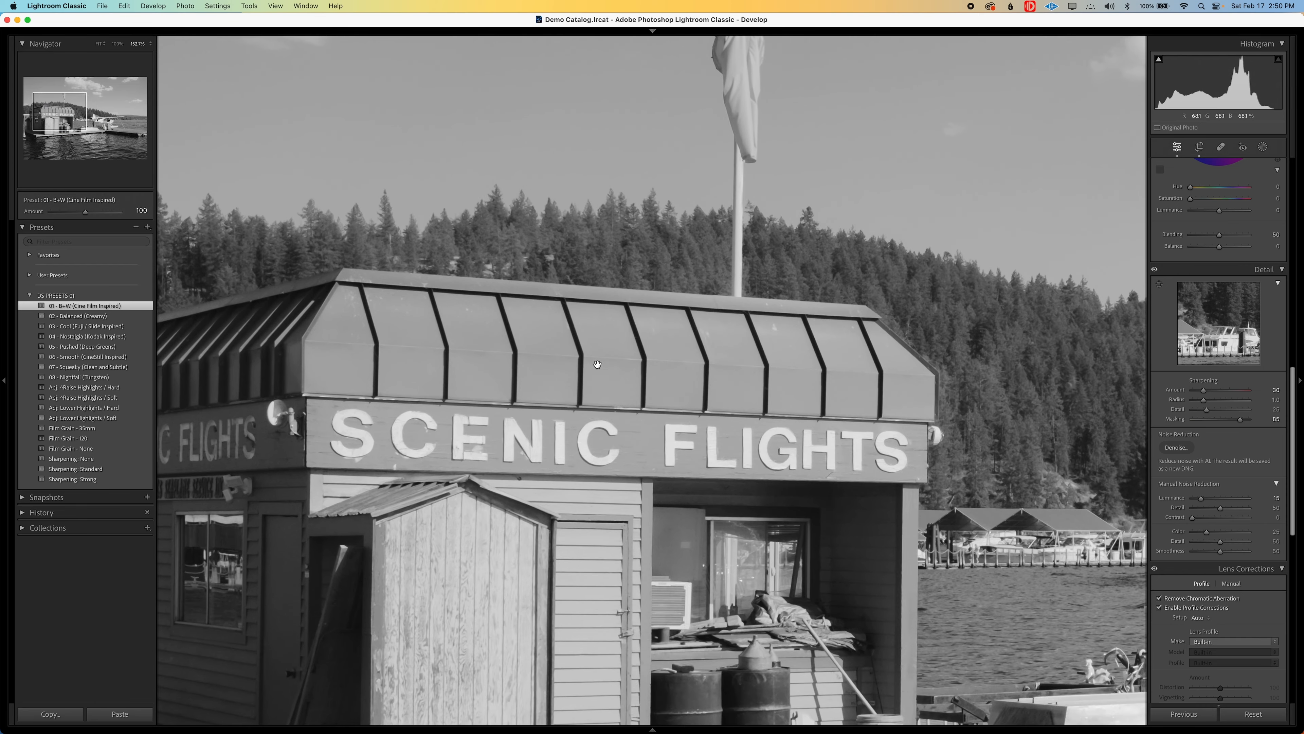
pyautogui.press('z')
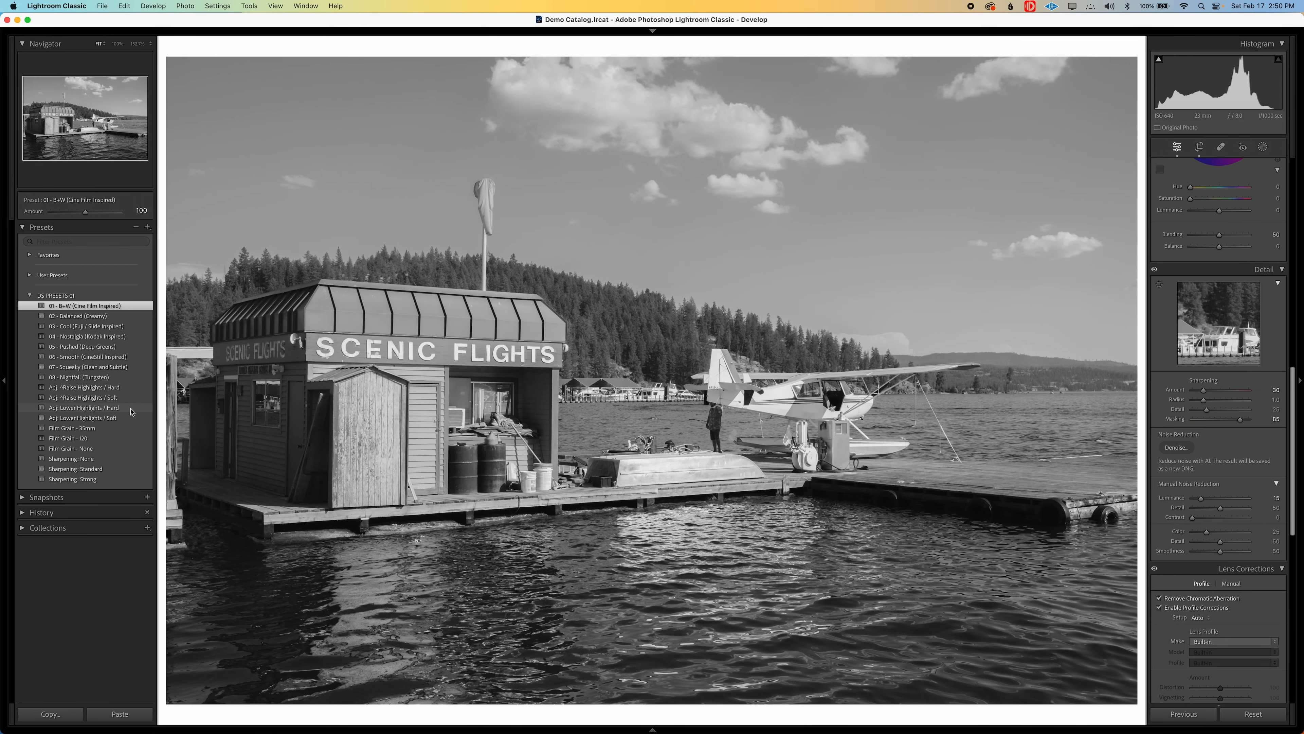
pyautogui.click(131, 408)
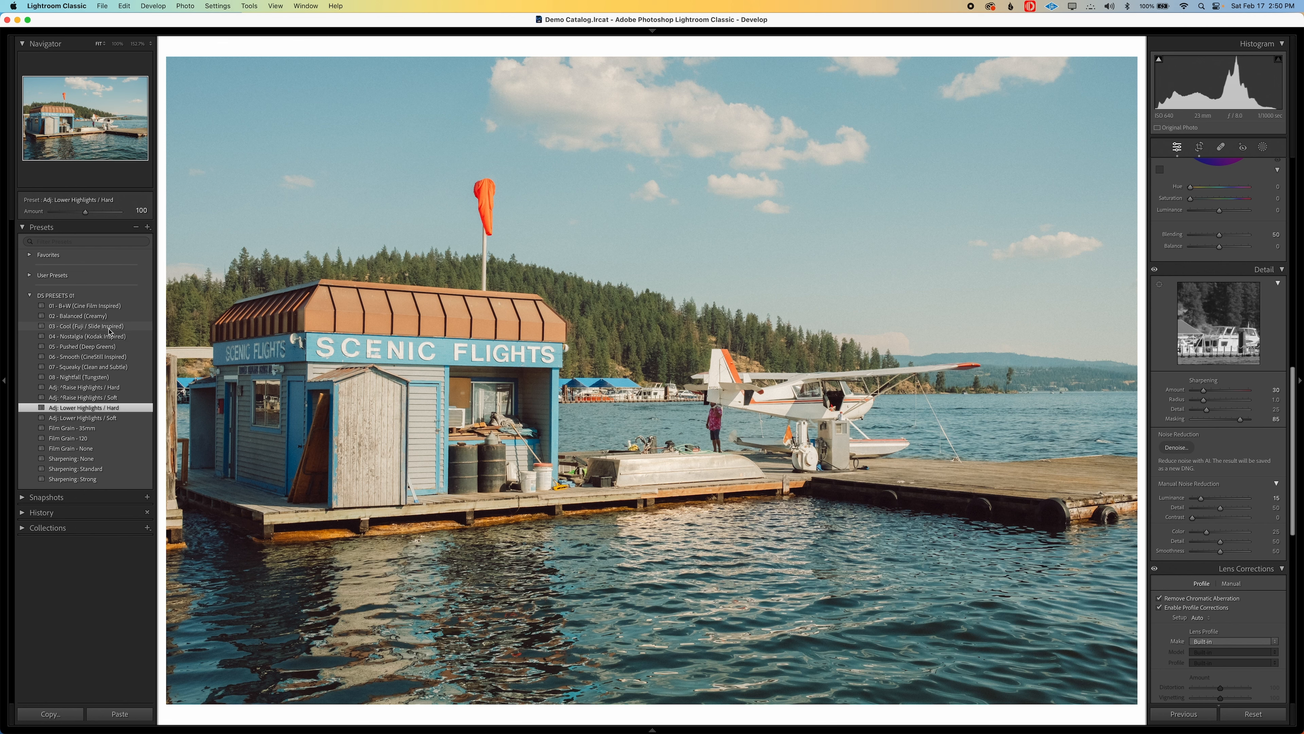
# Apply the 03 - Cool (Fuji / Slide Inspired) preset and layer Adj: Lower Highlights / Soft over it
pyautogui.click(109, 326)
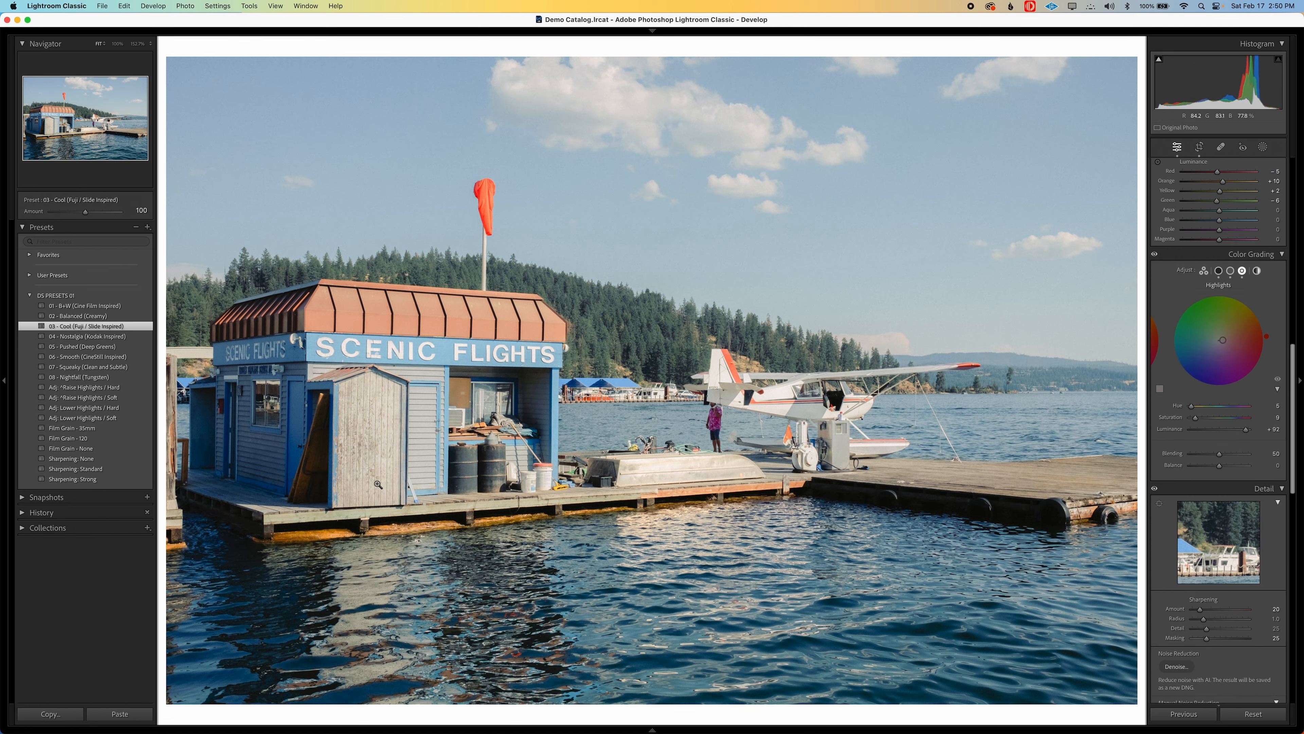
pyautogui.scroll(15, 1217, 360)
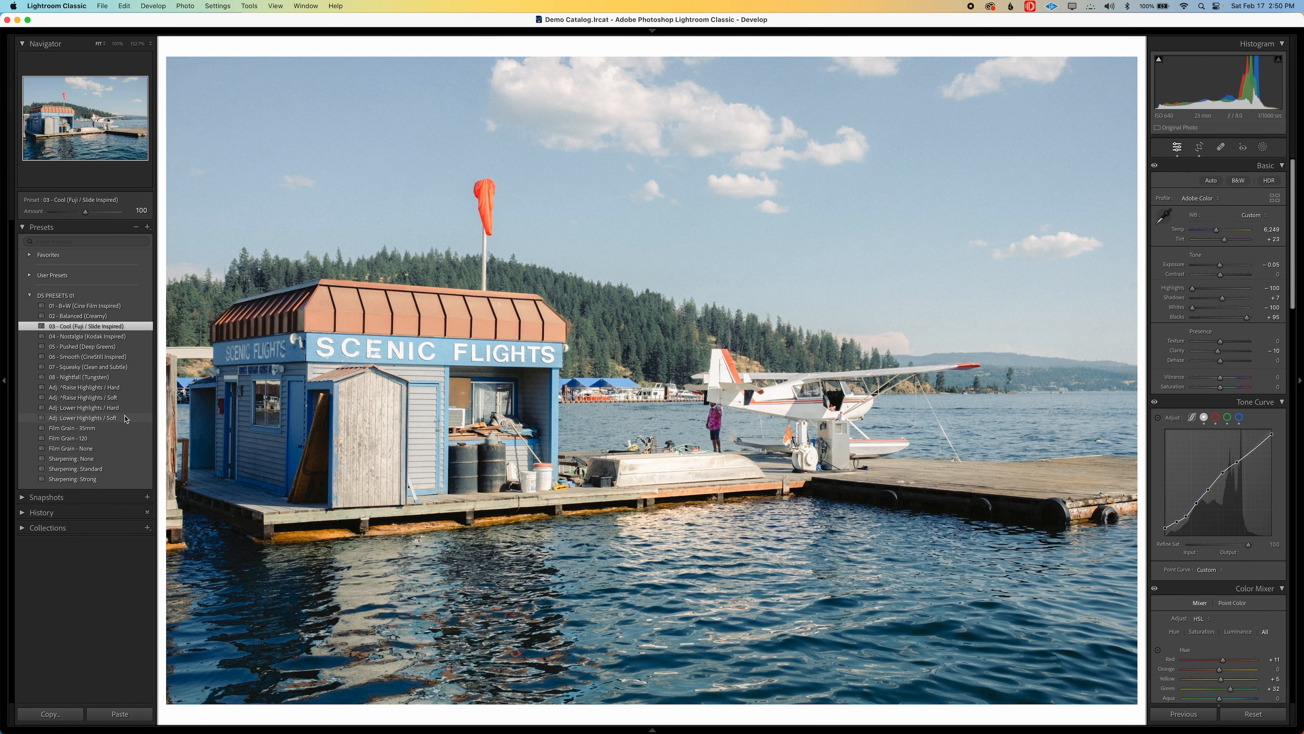
pyautogui.click(124, 418)
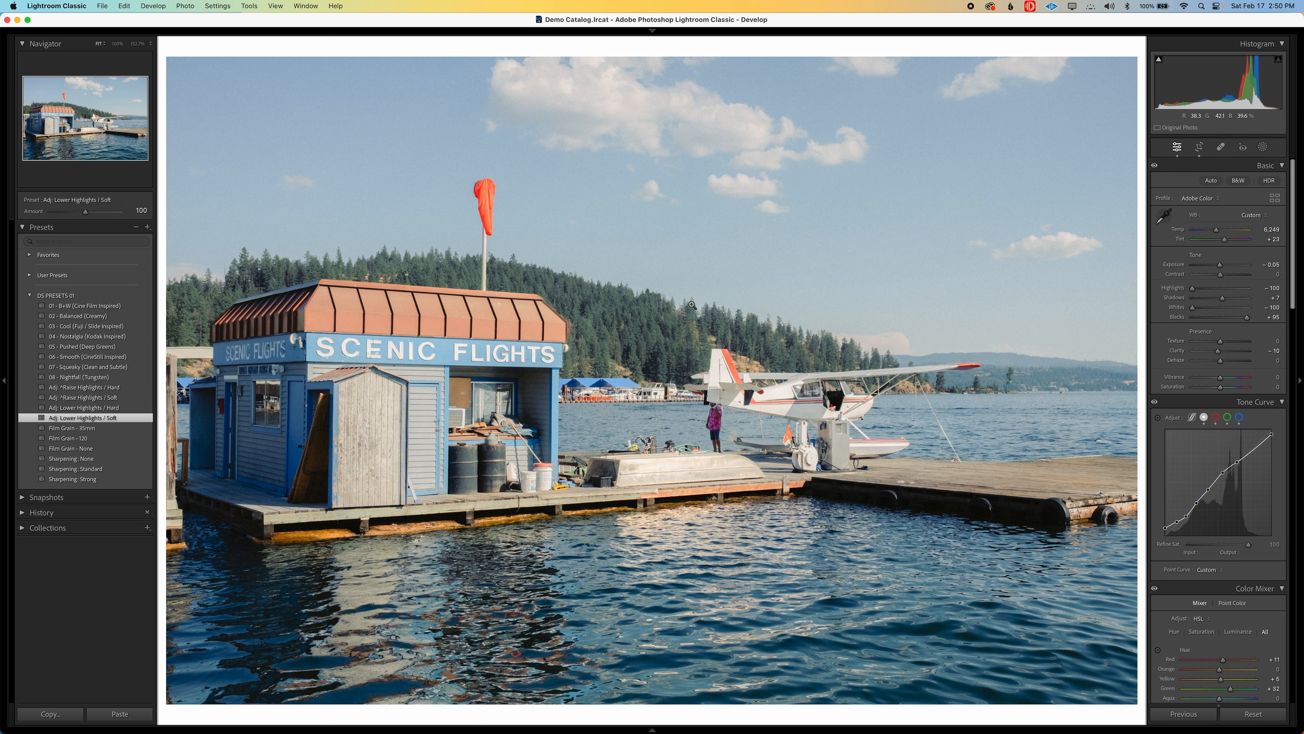
# Warm the dock photo's white balance to a temperature of 8,249 and check the result at a smaller size
pyautogui.click(1270, 230)
pyautogui.hotkey('shift', 'Up')
pyautogui.hotkey('shift', 'Up')
pyautogui.hotkey('shift', 'Up')
pyautogui.hotkey('shift', 'Up')
pyautogui.hotkey('shift', 'Up')
pyautogui.hotkey('shift', 'Up')
pyautogui.hotkey('shift', 'Up')
pyautogui.hotkey('shift', 'Up')
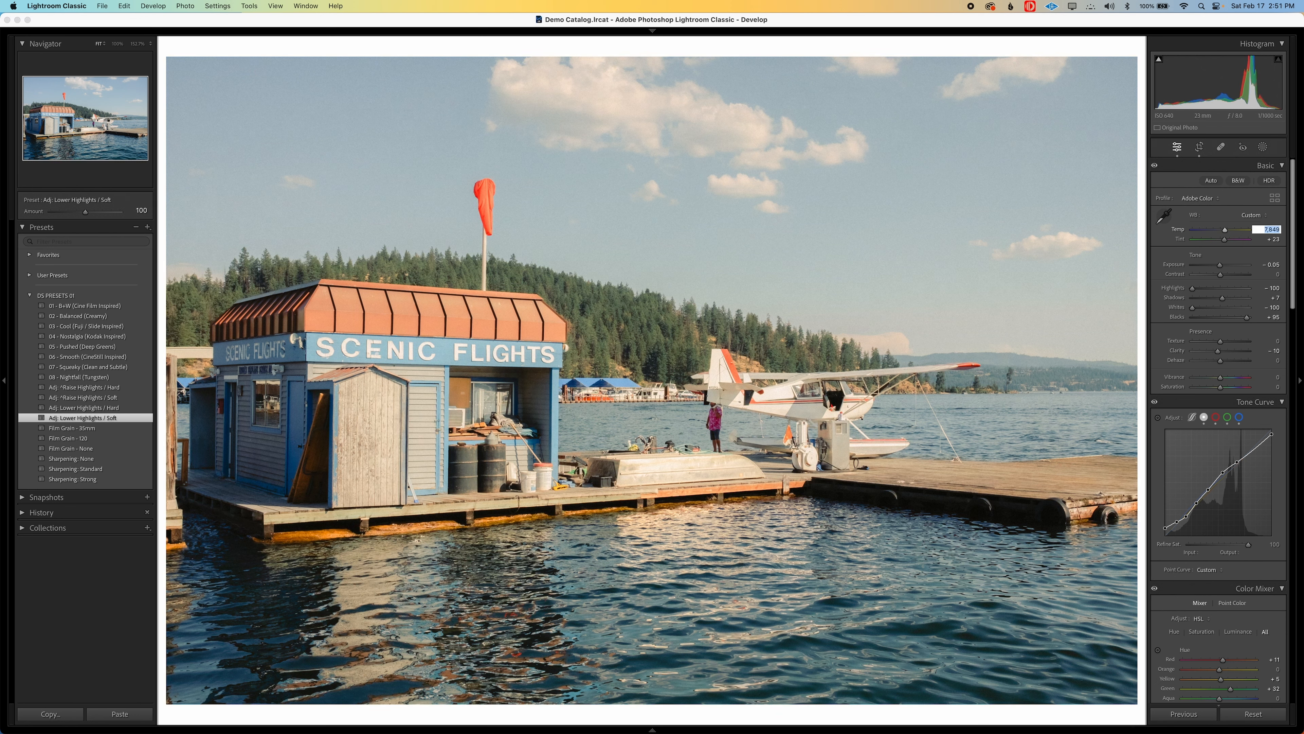
pyautogui.press('Tab')
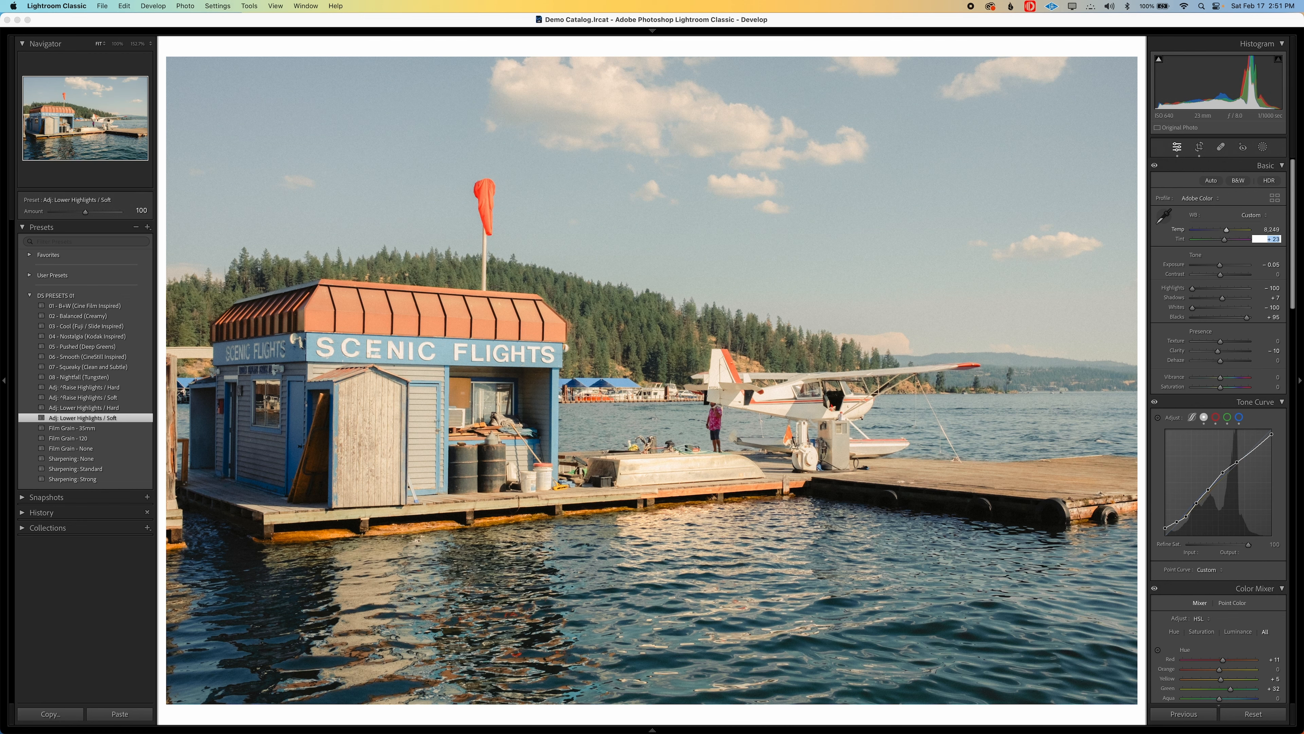
pyautogui.press('Return')
pyautogui.press('super+minus')
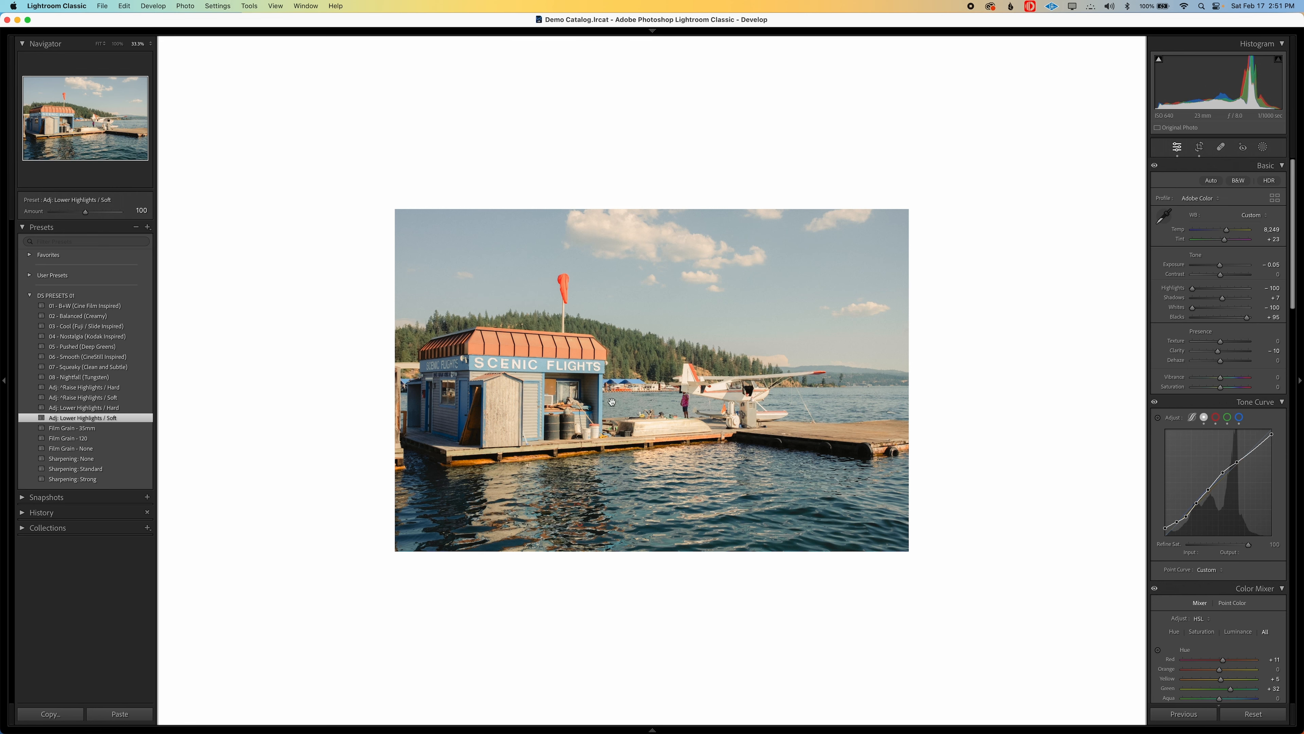
pyautogui.press('super+equal')
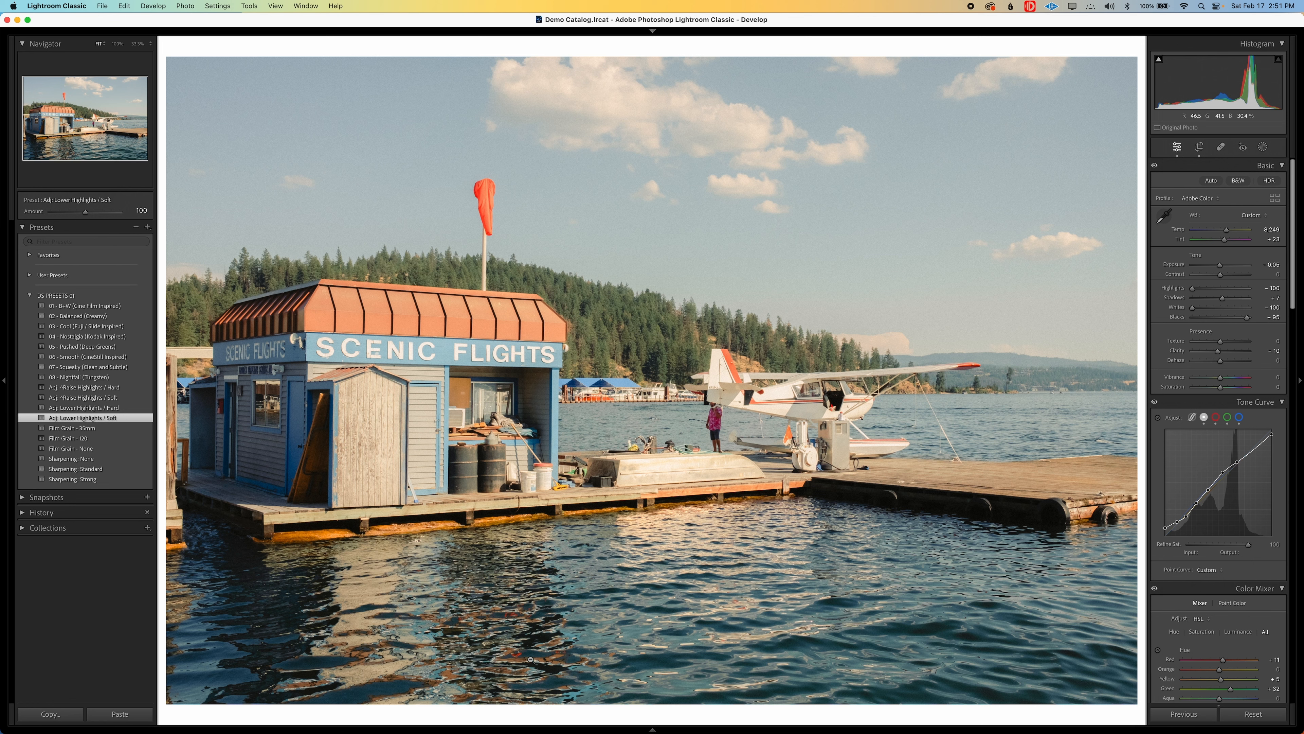
# Open the night photo of the city bus and raise its exposure to +0.75
pyautogui.moveTo(665, 729)
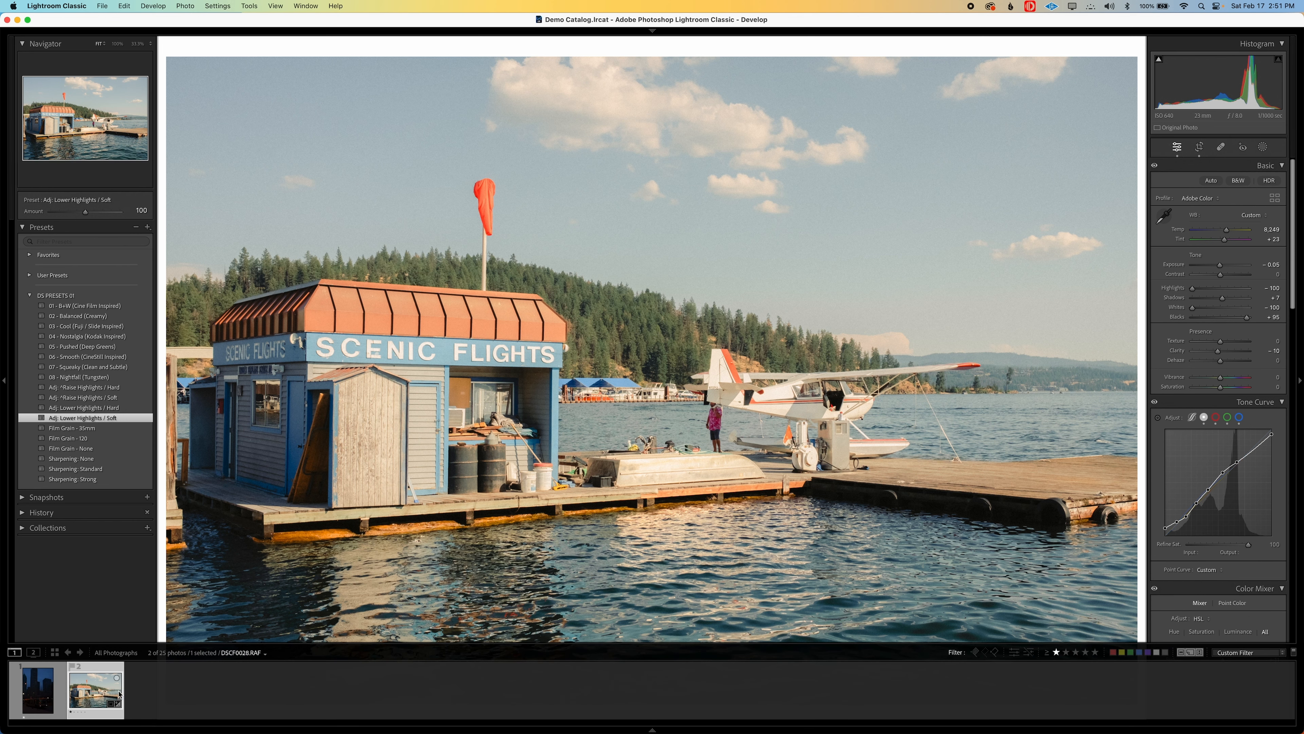
pyautogui.click(38, 691)
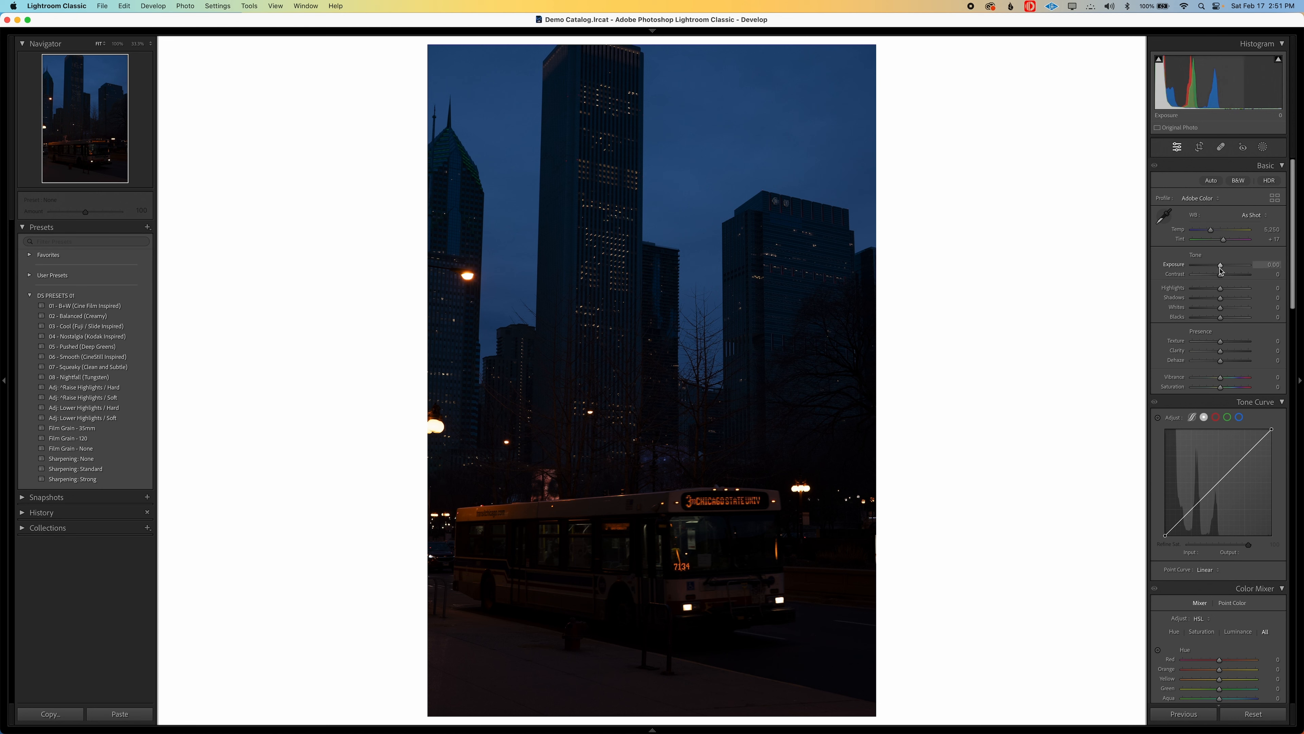
pyautogui.moveTo(1221, 265); pyautogui.dragTo(1224, 270)
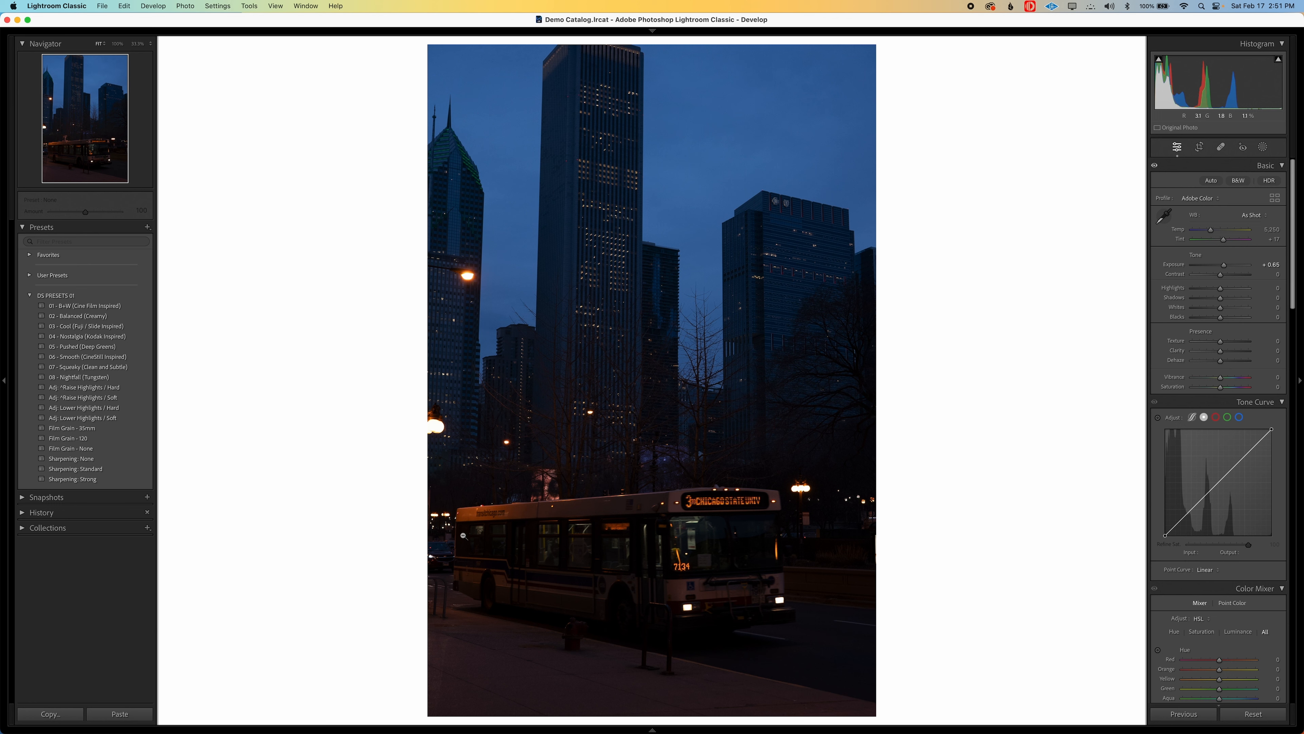
pyautogui.moveTo(1224, 265); pyautogui.dragTo(1225, 269)
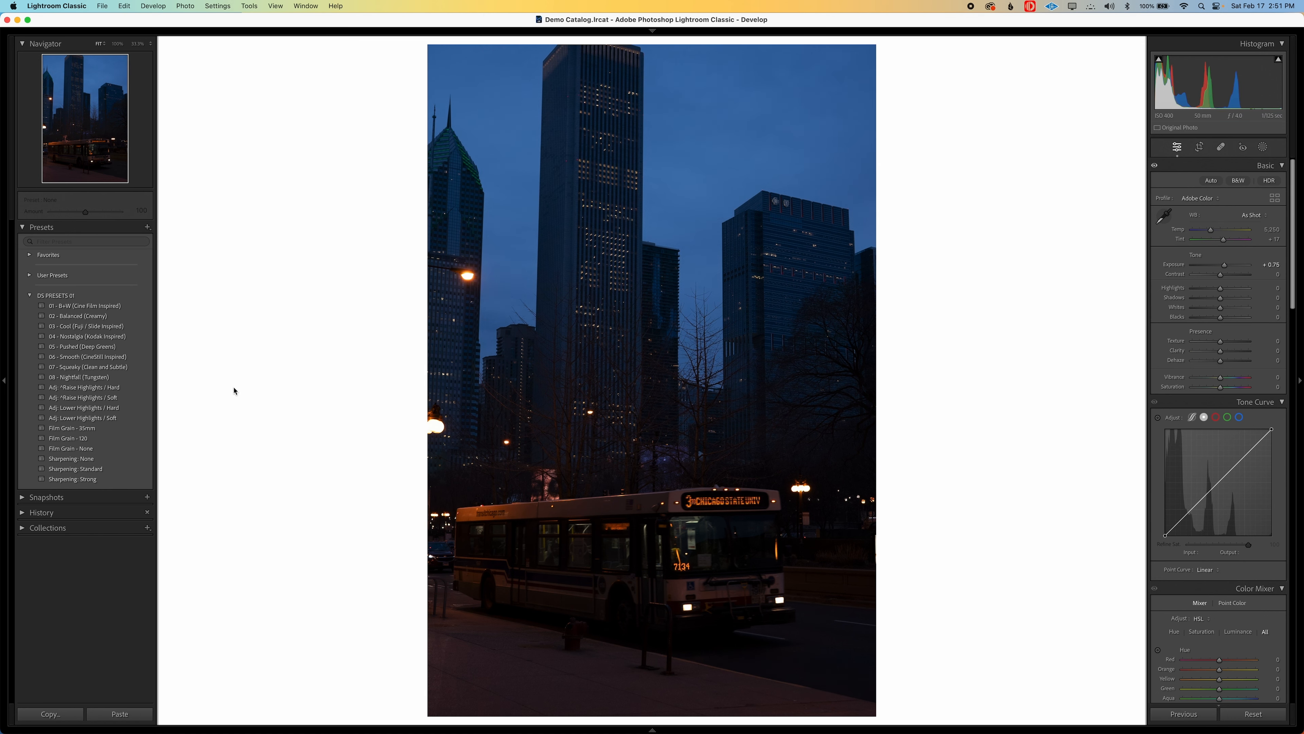
# Apply the 08 - Nightfall (Tungsten) preset to the bus photo and compare it with the unedited version
pyautogui.click(78, 377)
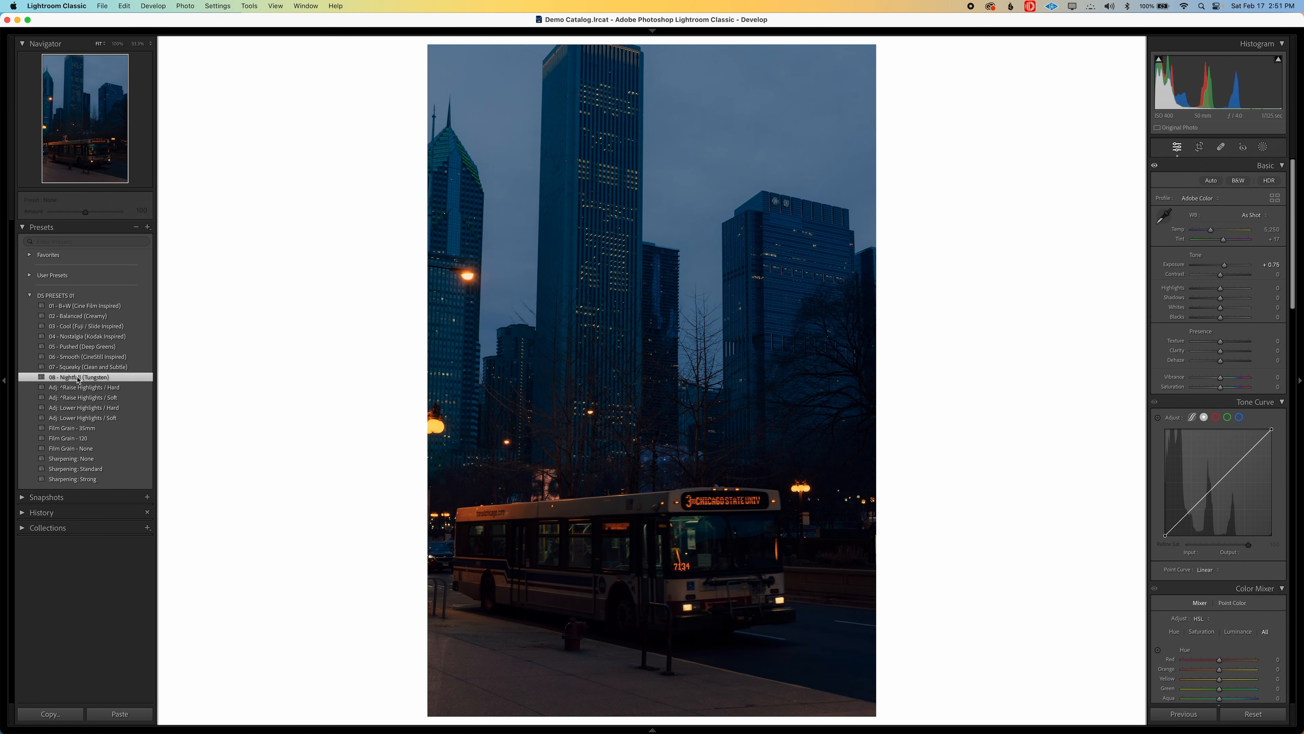
pyautogui.press('\\')
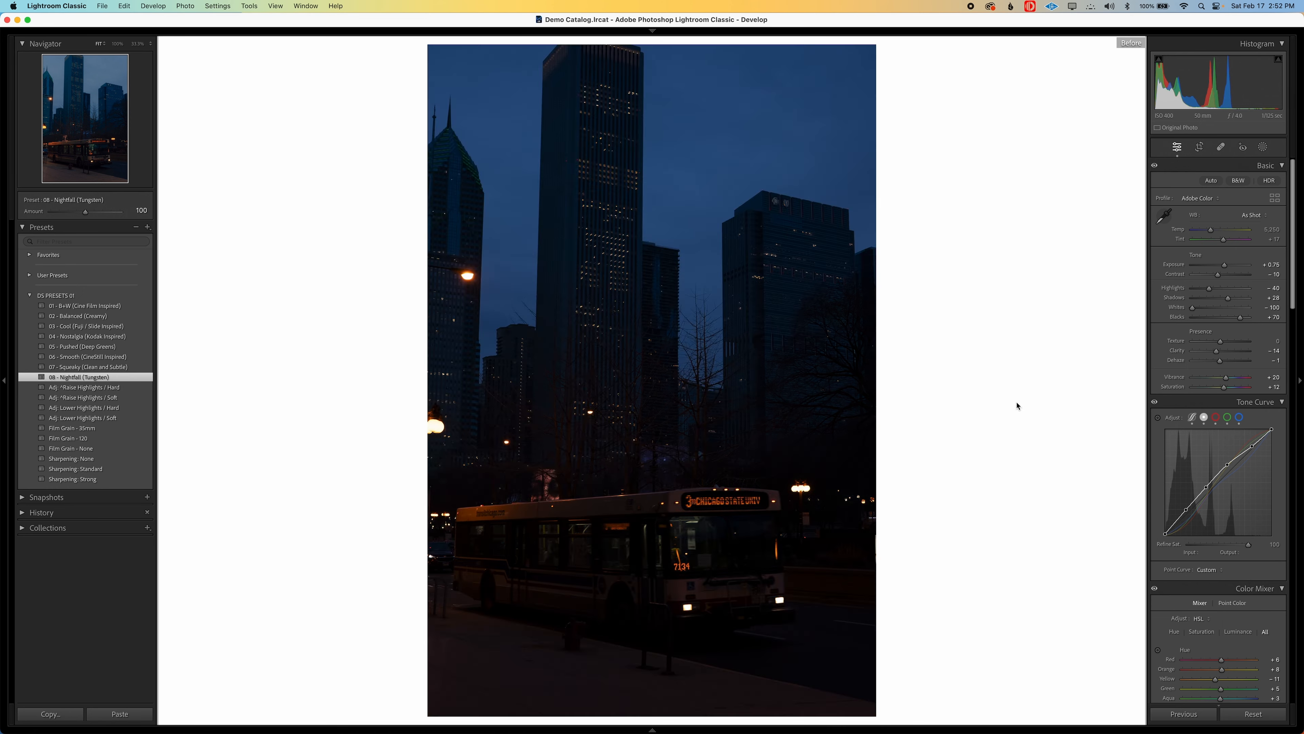
pyautogui.press('\\')
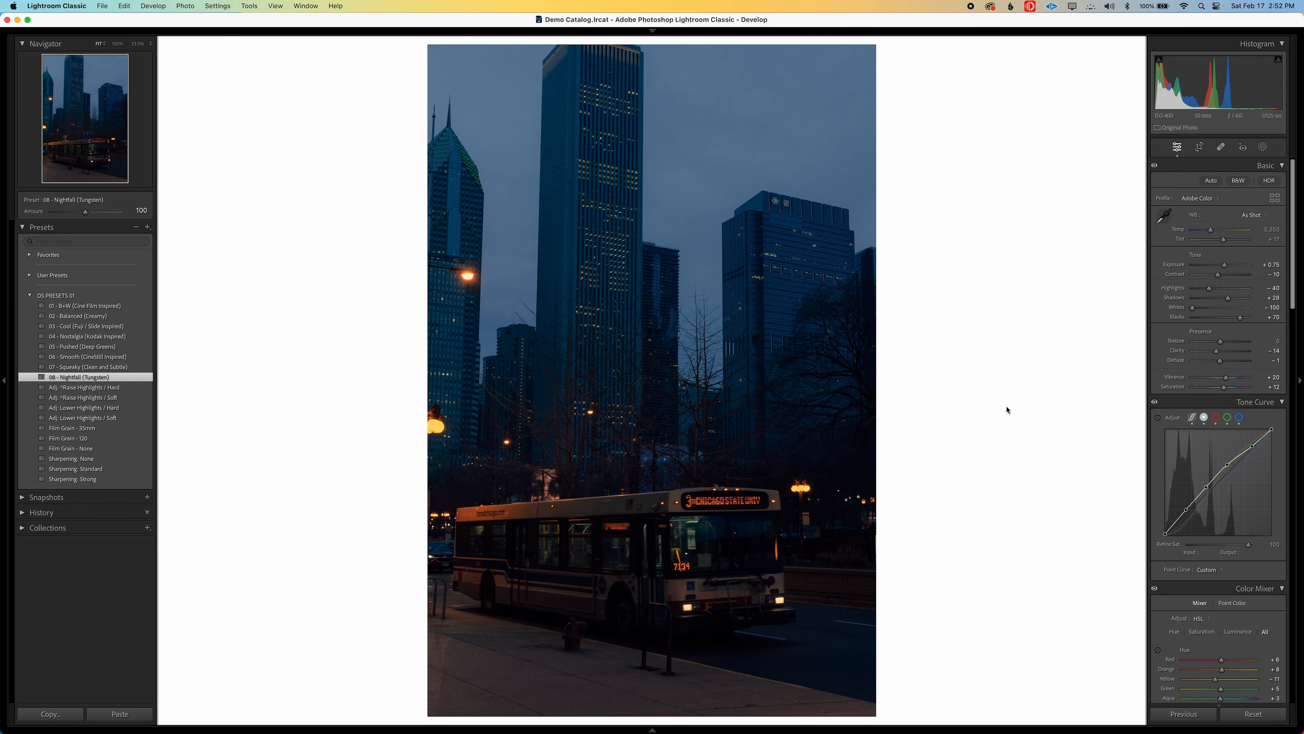
pyautogui.press('\\')
pyautogui.press('\\')
# Examine the street lamp up close and review the tone curve's blue, green, red and overall point curves
pyautogui.click(496, 431)
pyautogui.moveTo(496, 430); pyautogui.dragTo(715, 425)
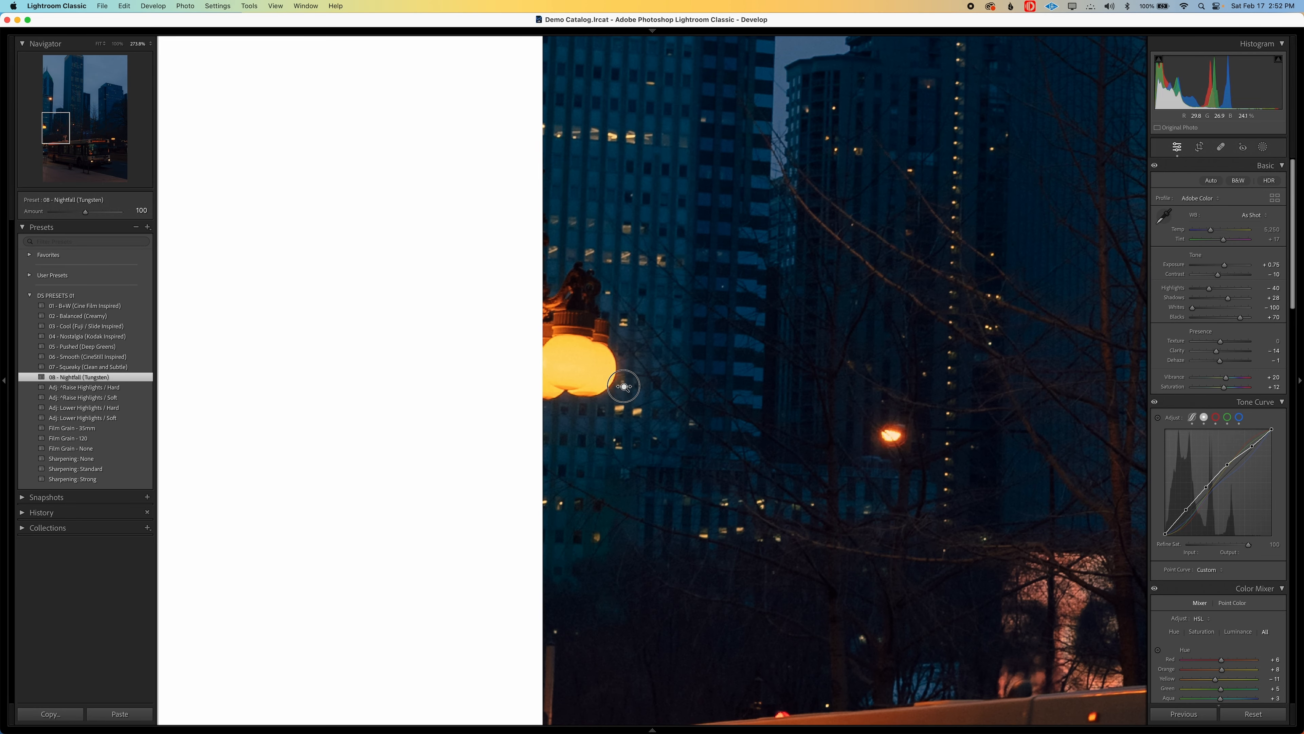
pyautogui.moveTo(623, 386); pyautogui.dragTo(764, 445)
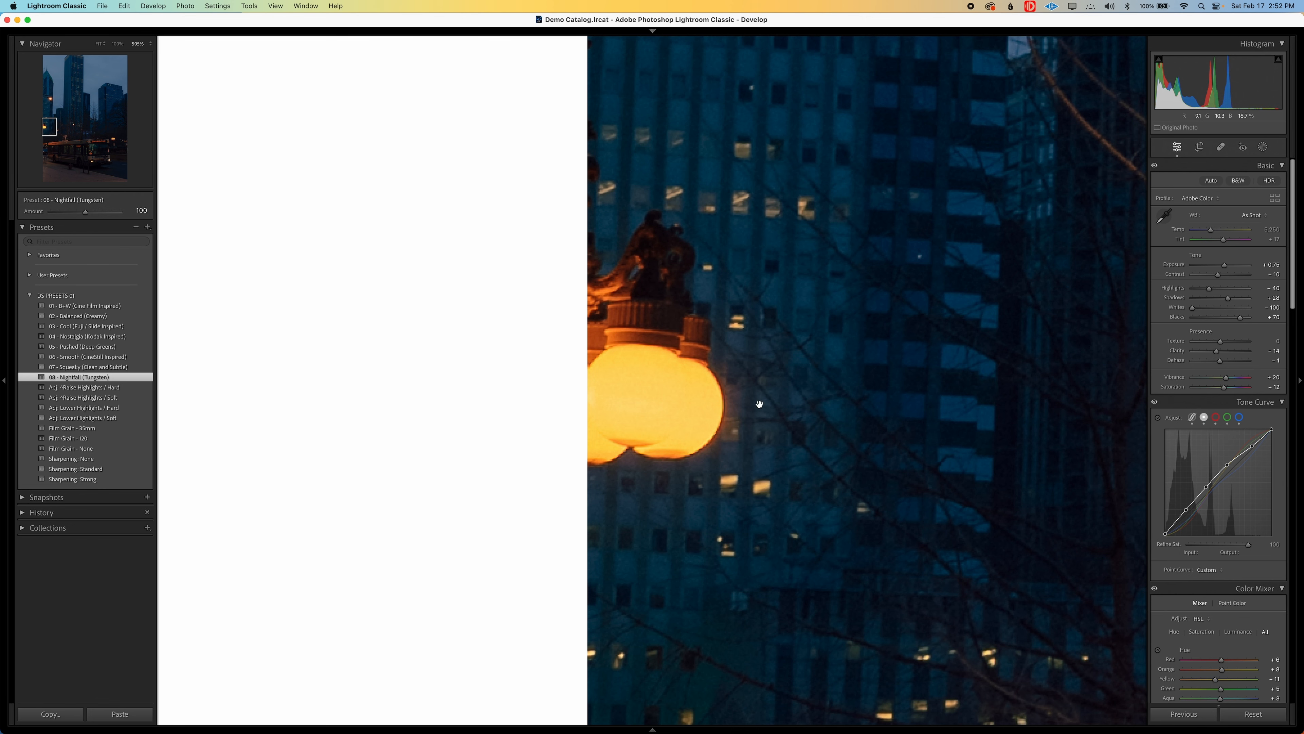
pyautogui.moveTo(721, 403); pyautogui.dragTo(646, 397)
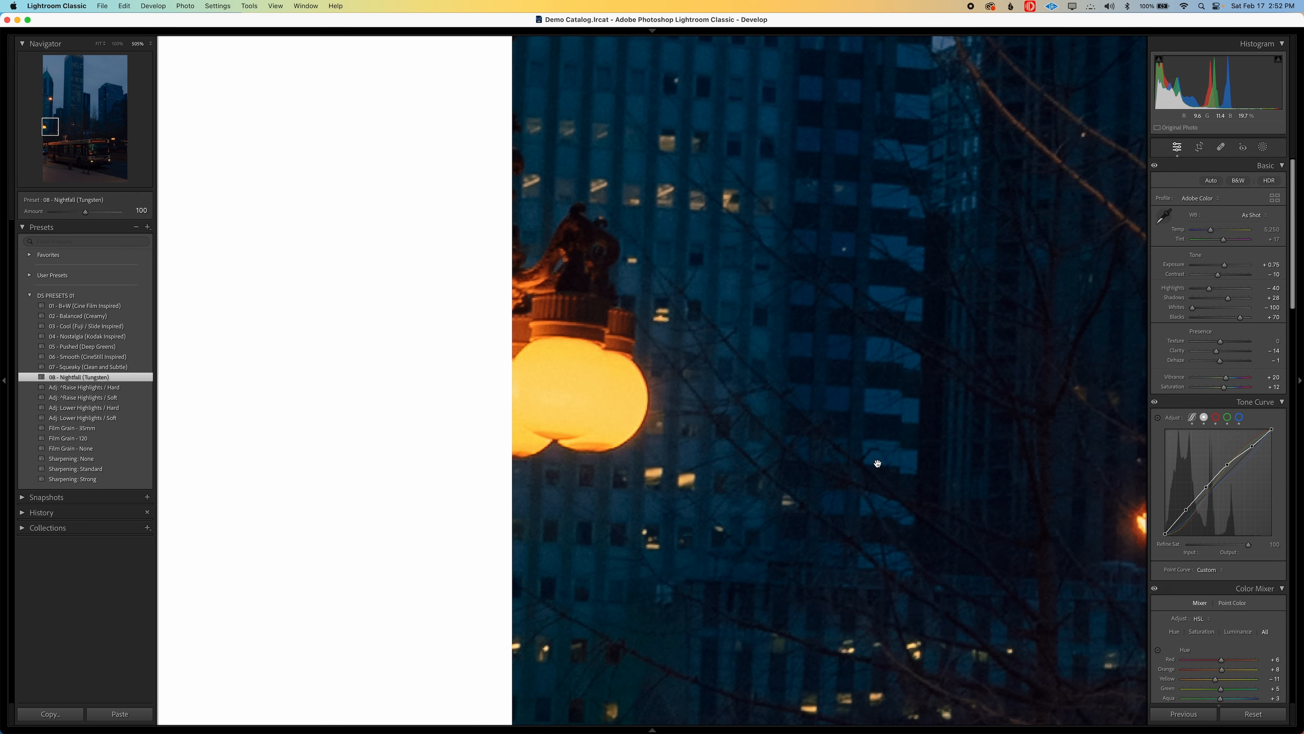
pyautogui.click(1240, 418)
pyautogui.click(1227, 418)
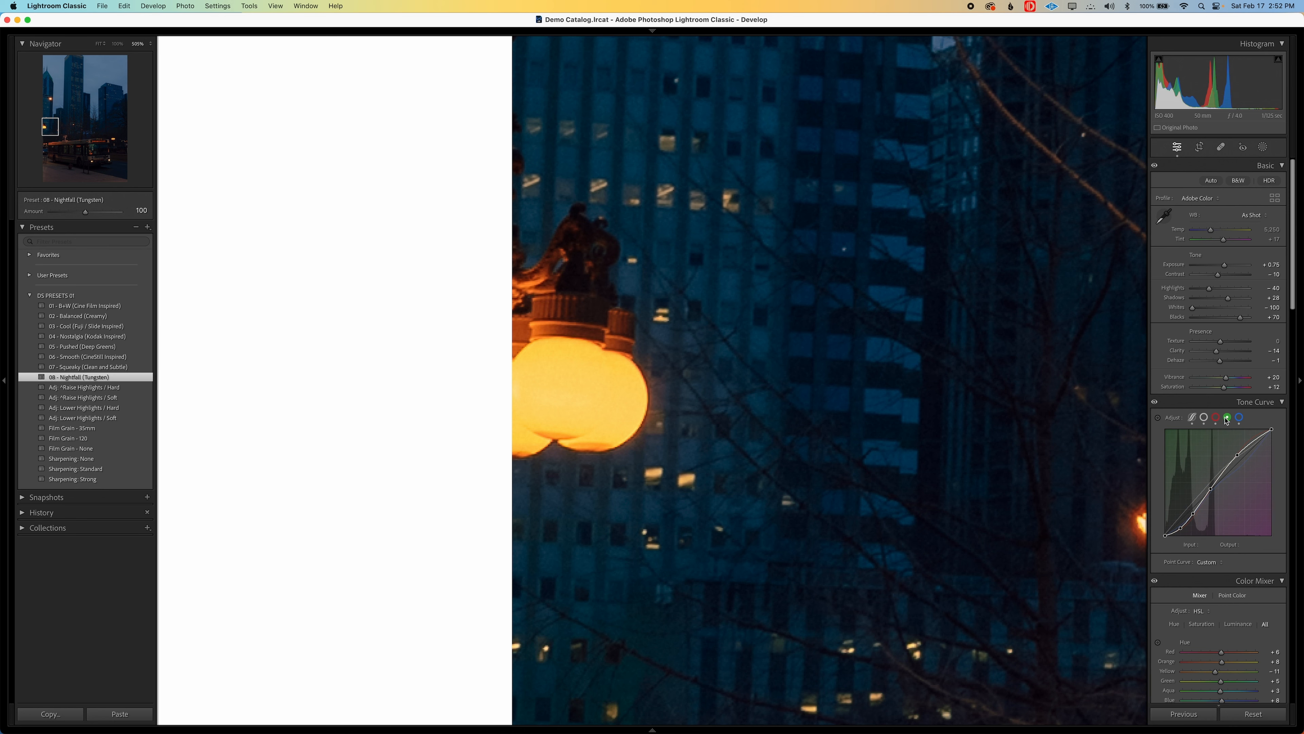
pyautogui.click(1217, 419)
pyautogui.click(1204, 417)
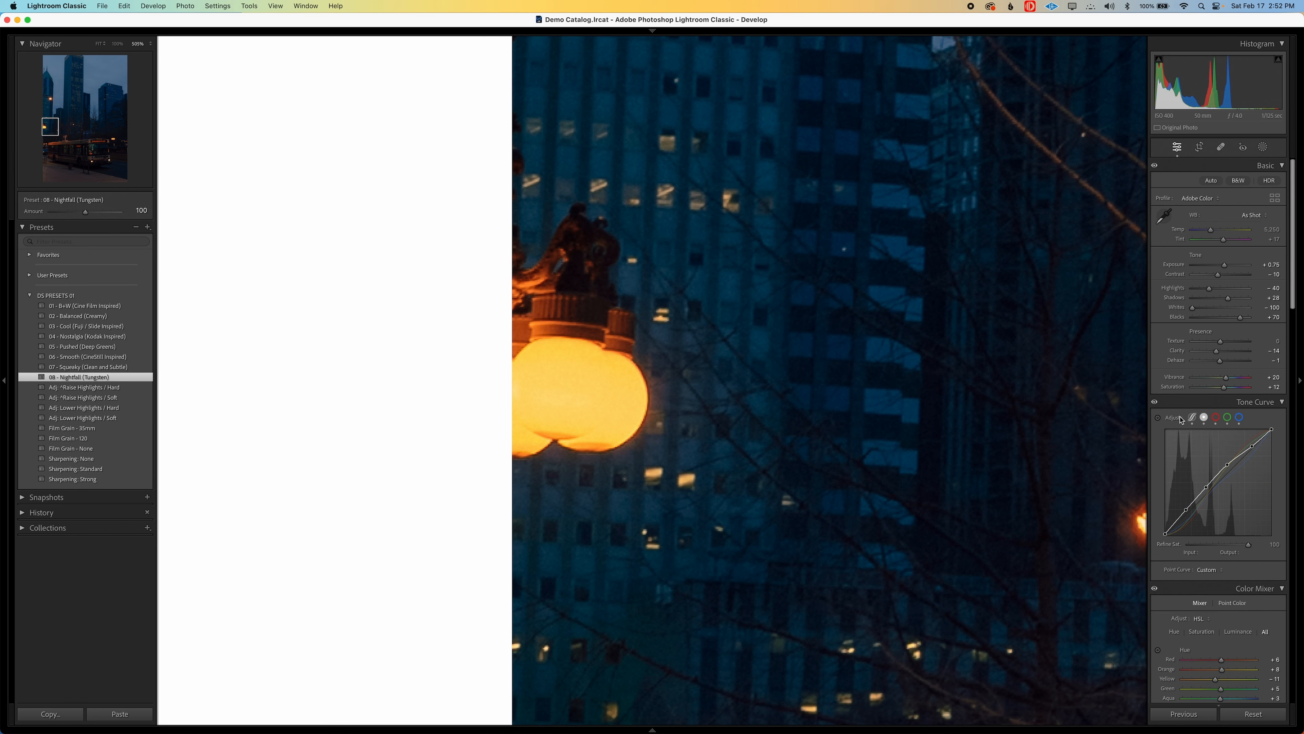
# Compare the street lamp's highlights before and after the edit, ending on the whole edited photo
pyautogui.press('\\')
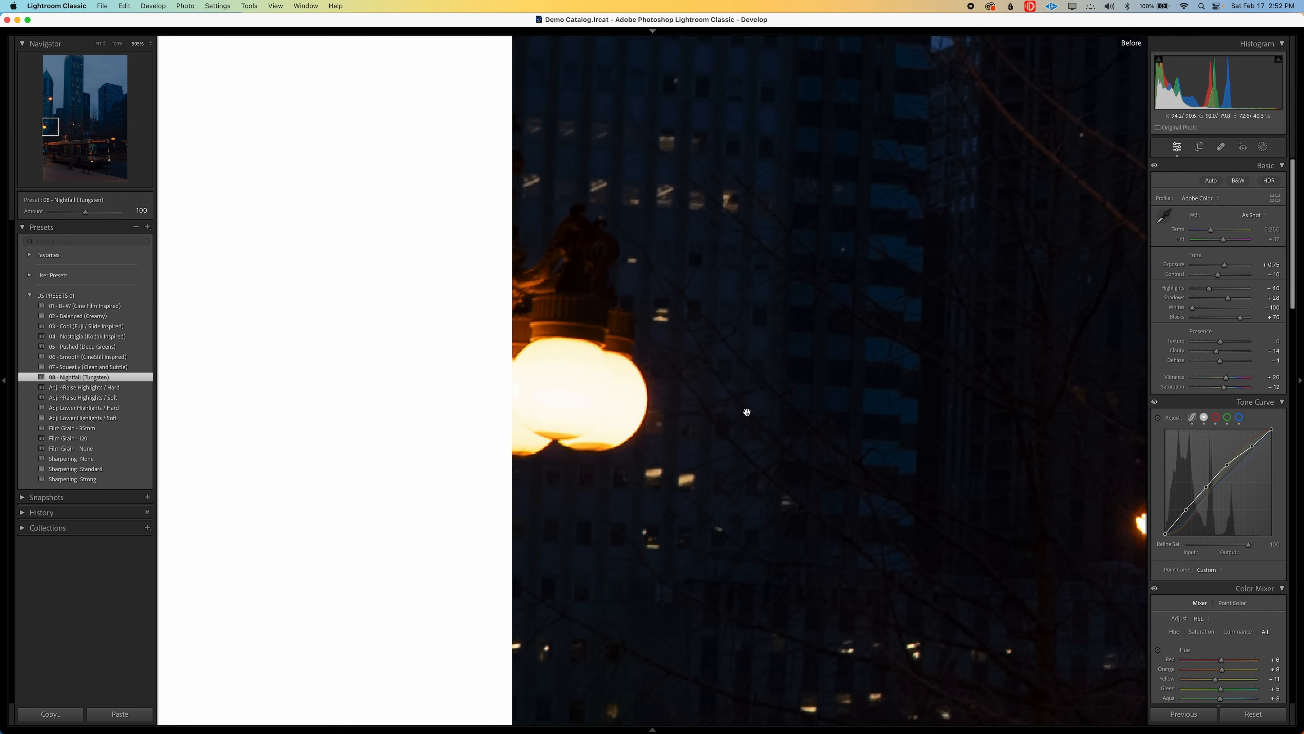
pyautogui.press('\\')
pyautogui.press('\\')
pyautogui.press('\\')
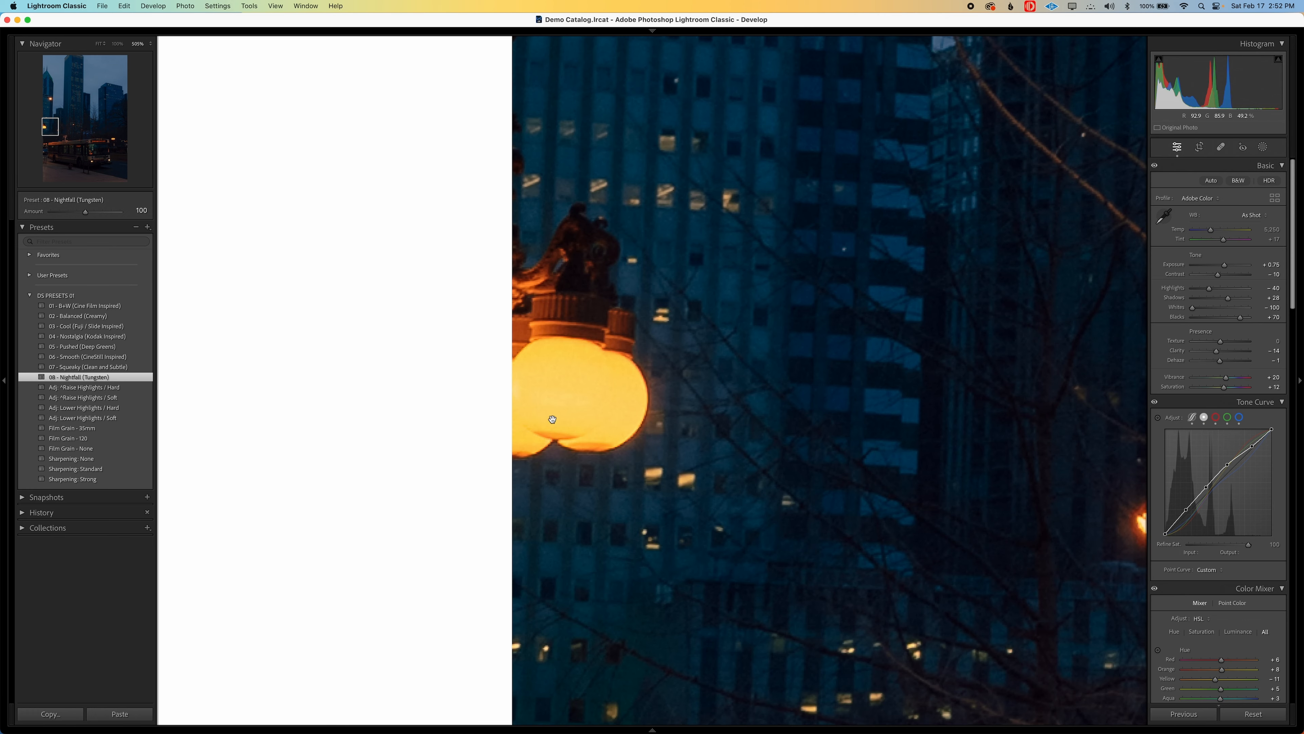
pyautogui.click(745, 490)
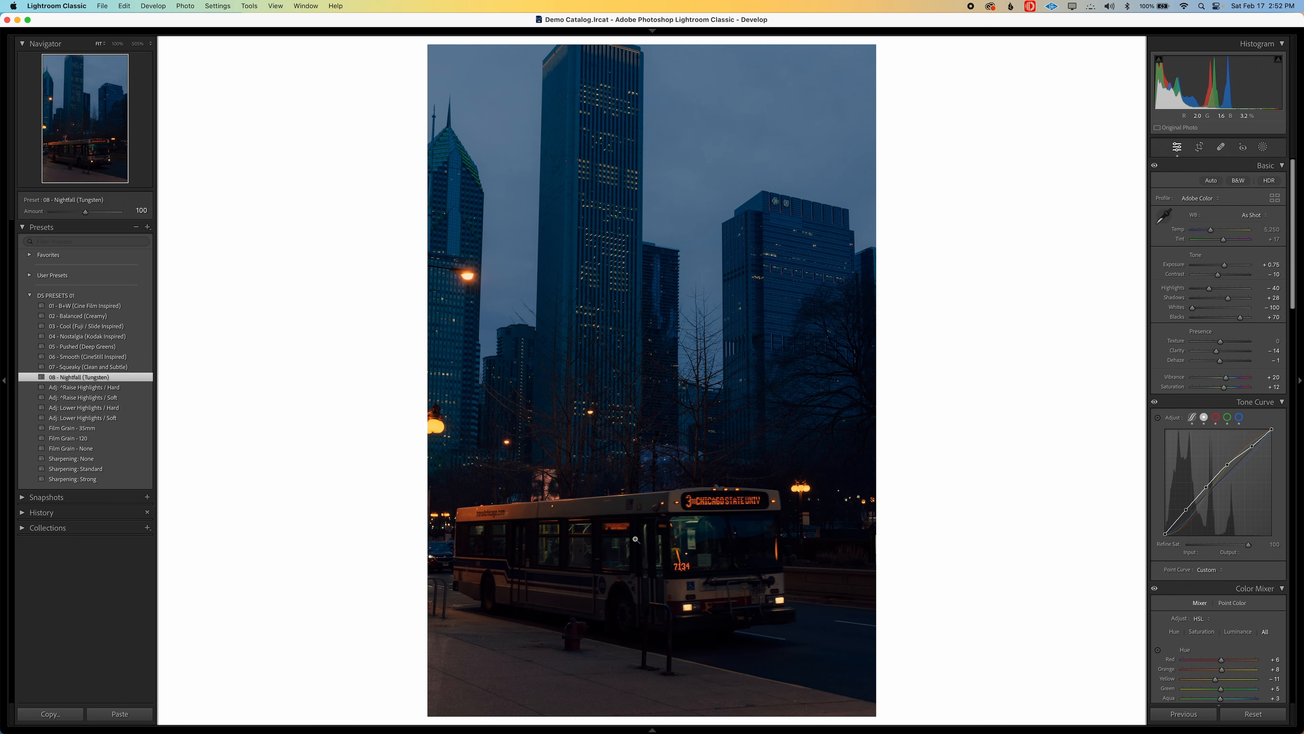
# Examine the bus and bare trees up close, comparing the shadow colors before and after the edit
pyautogui.click(662, 548)
pyautogui.moveTo(740, 561); pyautogui.dragTo(647, 497)
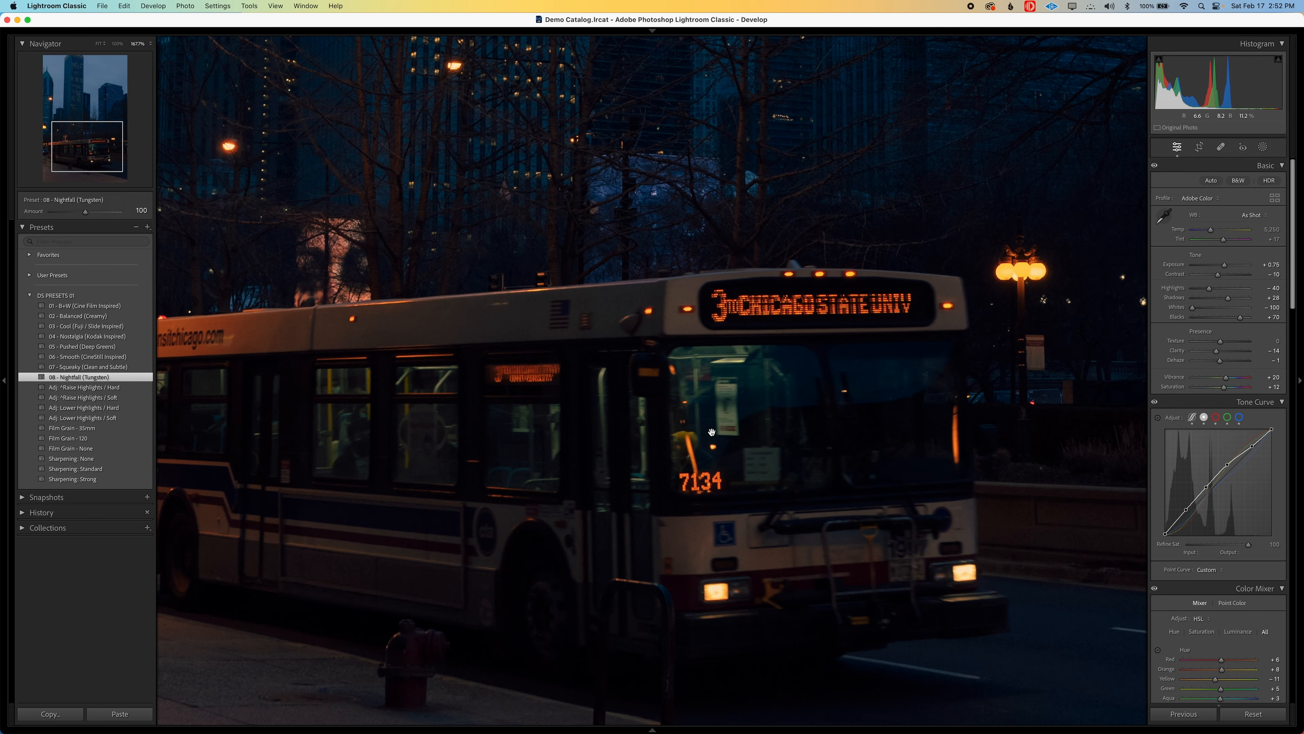
pyautogui.moveTo(550, 120); pyautogui.dragTo(600, 354)
pyautogui.press('\\')
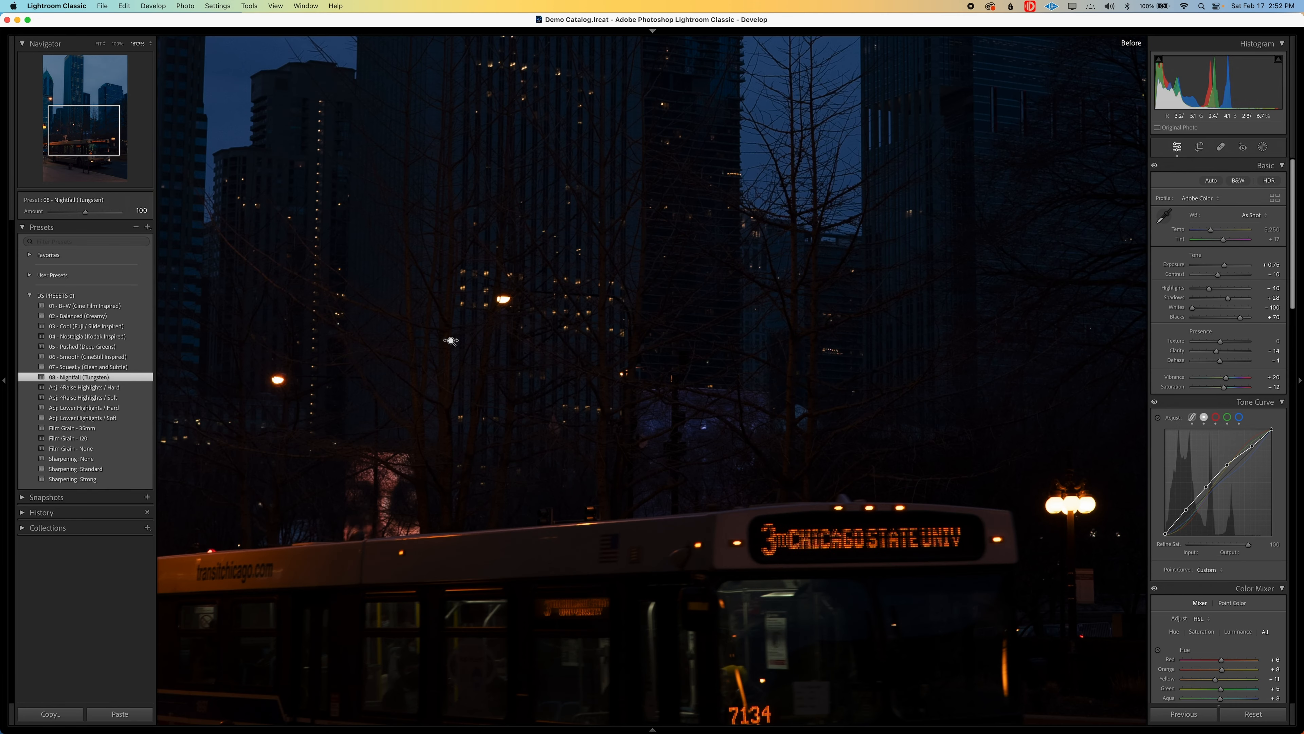
pyautogui.moveTo(413, 331); pyautogui.dragTo(583, 354)
pyautogui.moveTo(642, 389); pyautogui.dragTo(921, 310)
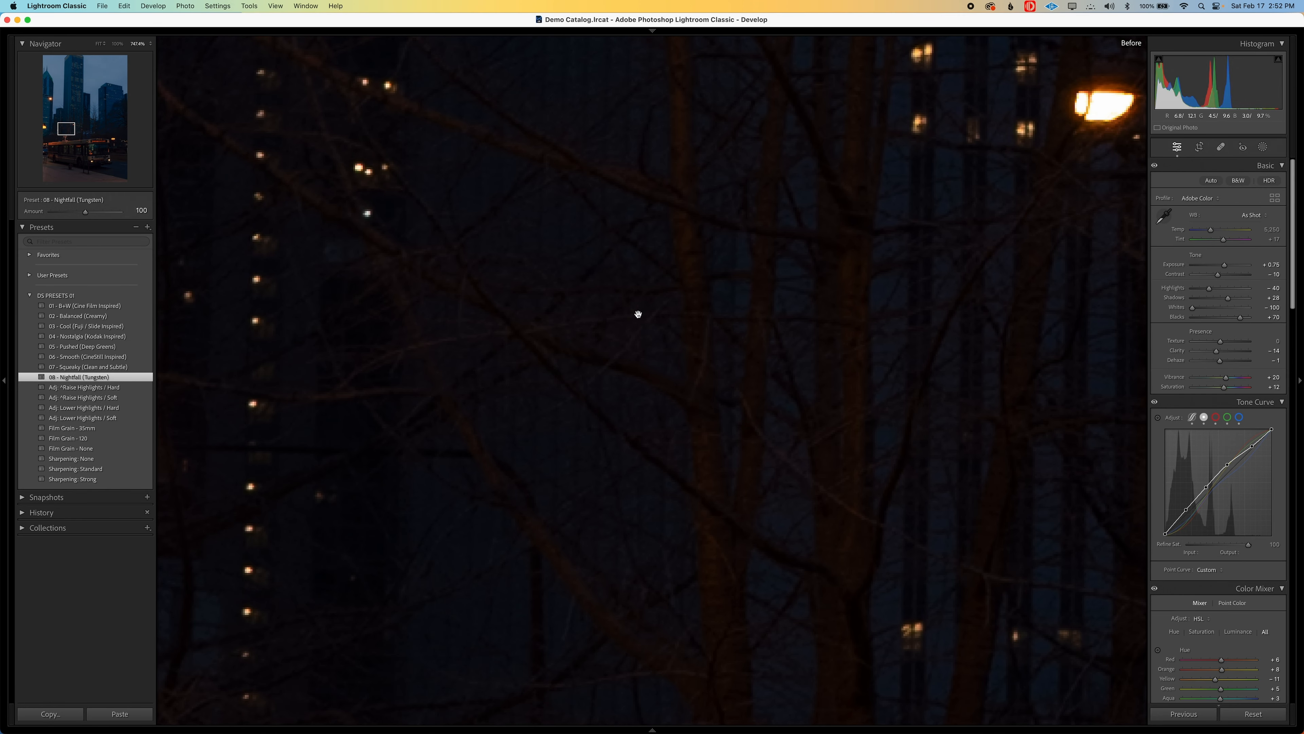
pyautogui.press('\\')
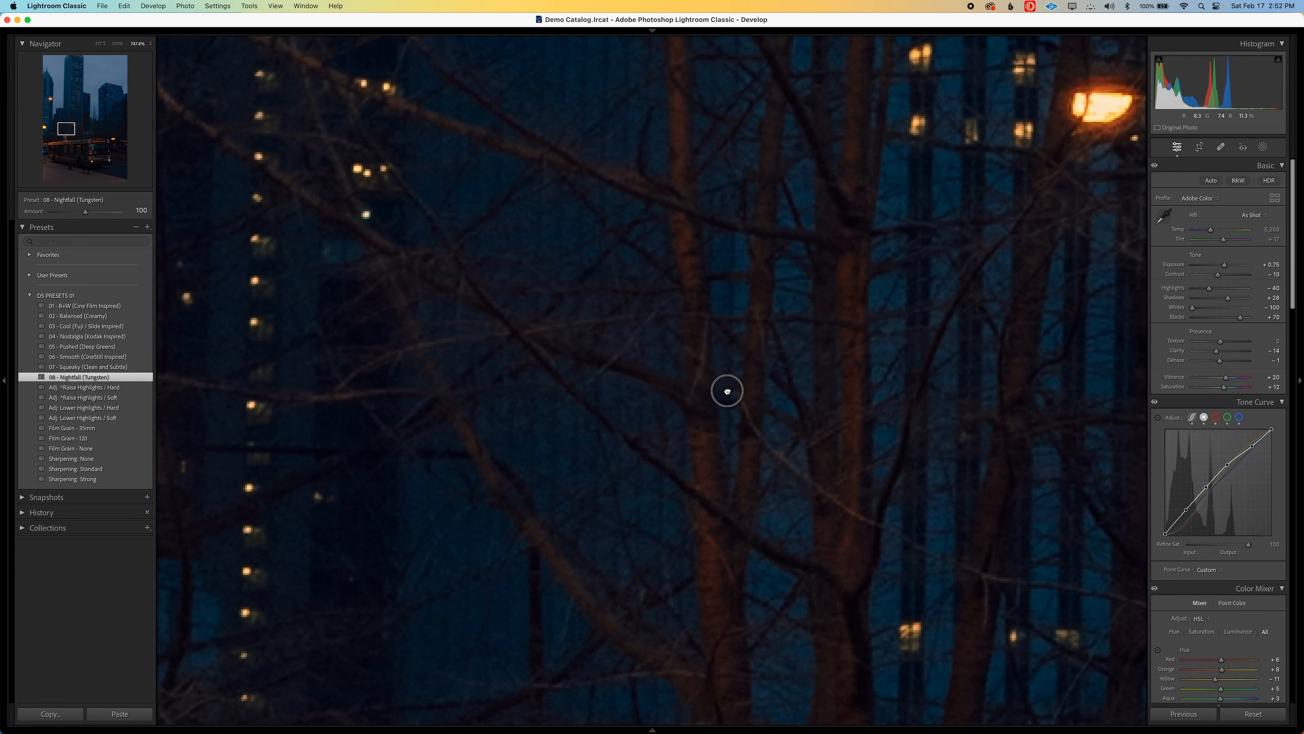
pyautogui.moveTo(727, 390); pyautogui.dragTo(672, 460)
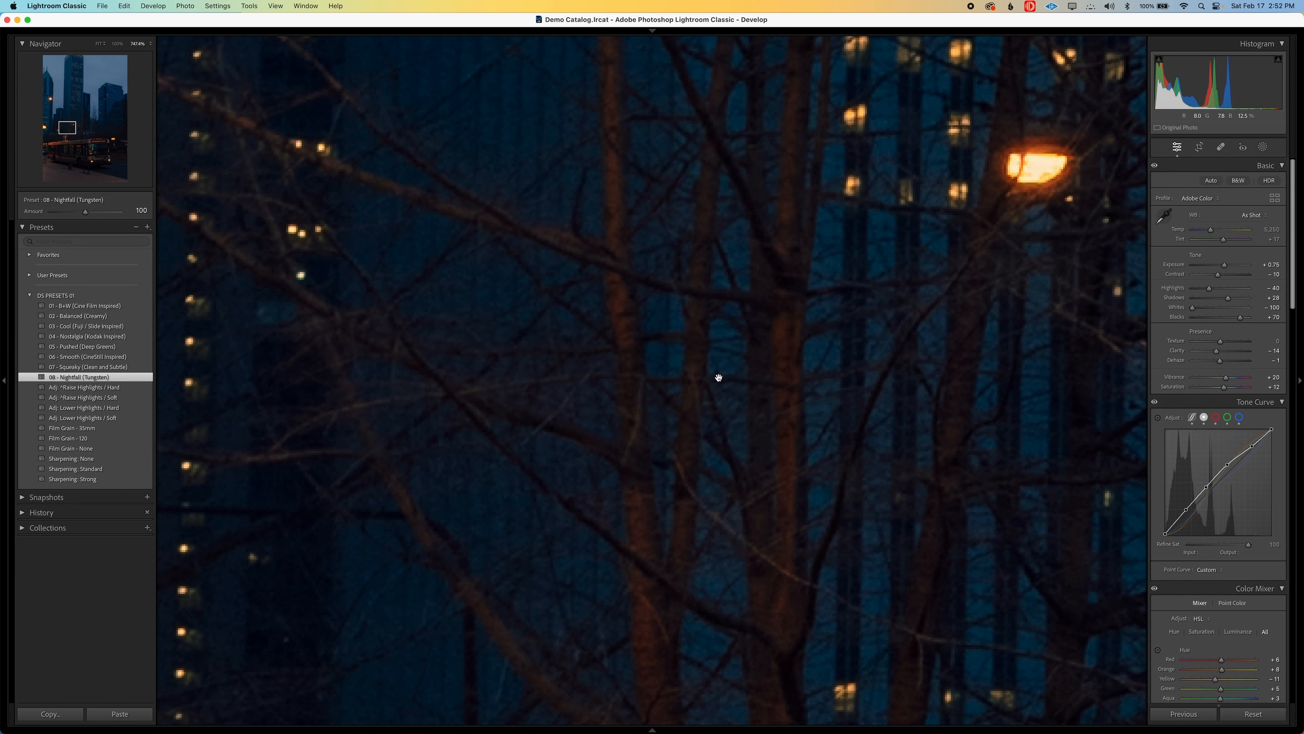
pyautogui.click(702, 443)
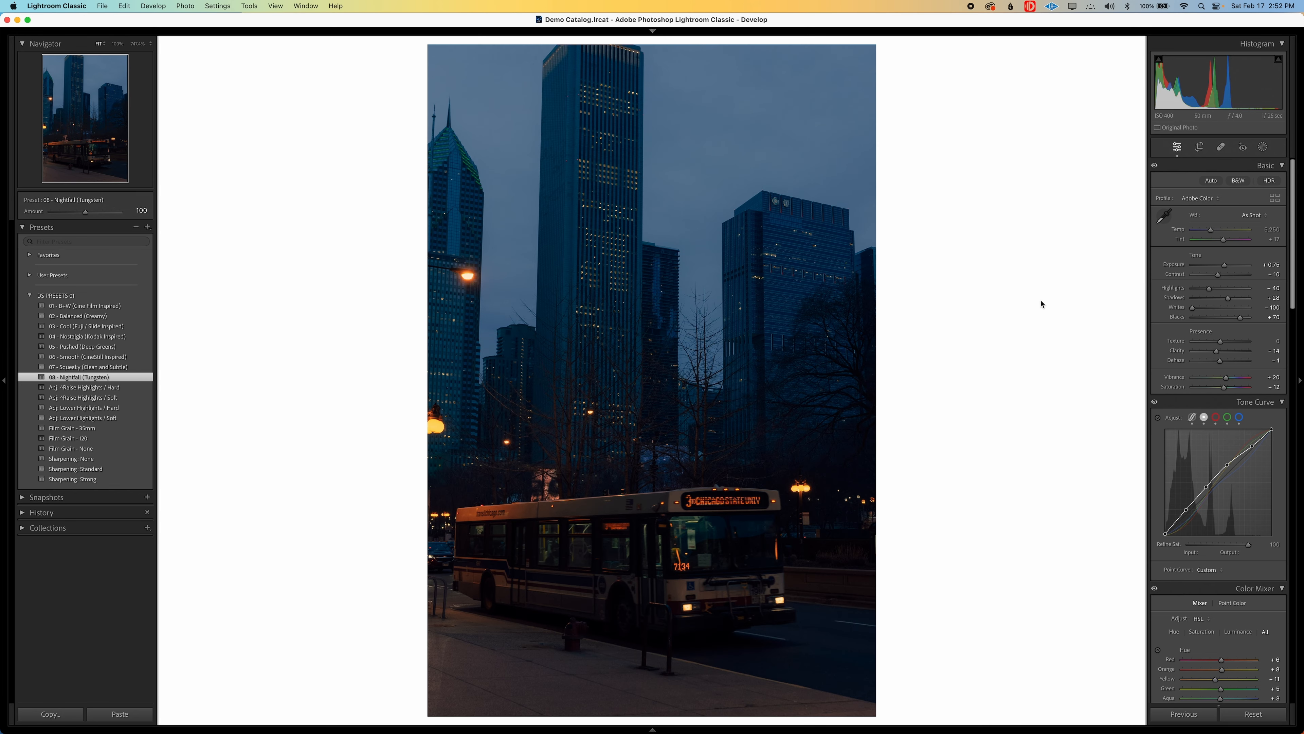
# Cool the bus photo's temperature to about 4,900, with a tint of -9 and an exposure of +0.90
pyautogui.scroll(-1, 1161, 374)
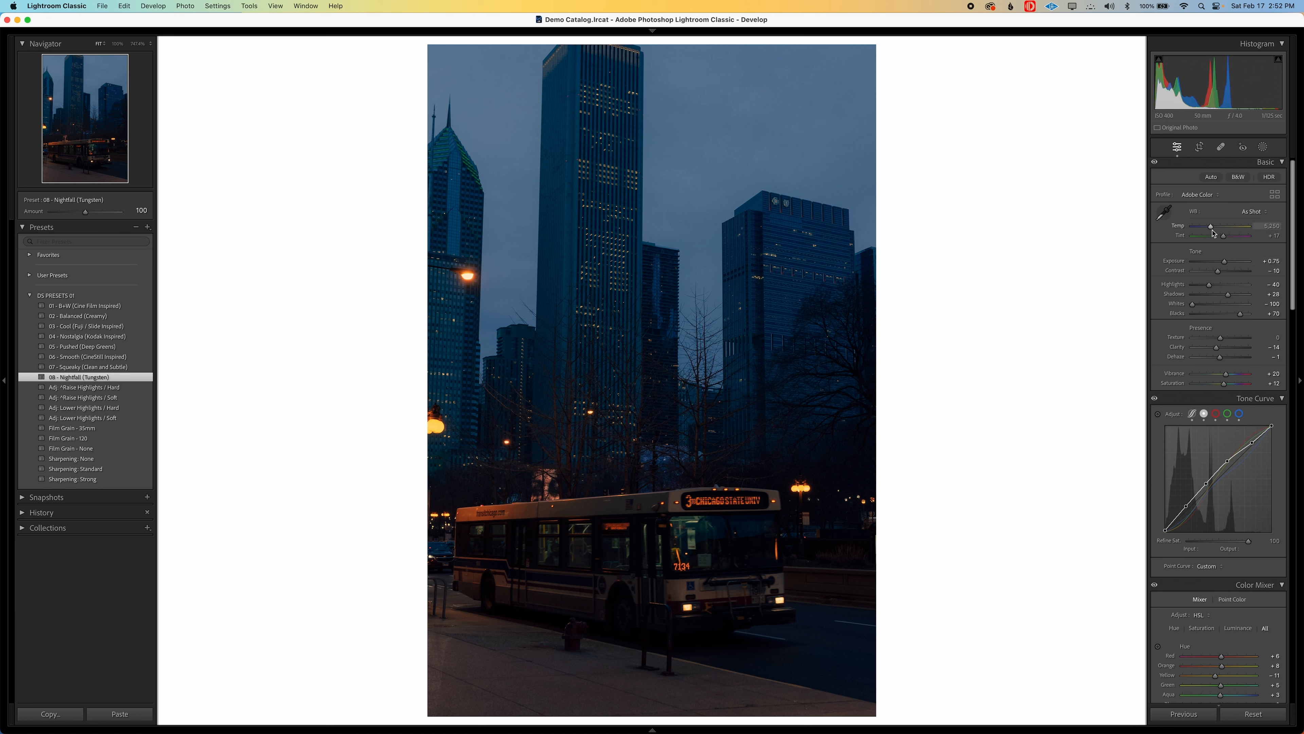
pyautogui.moveTo(1211, 226); pyautogui.dragTo(1226, 263)
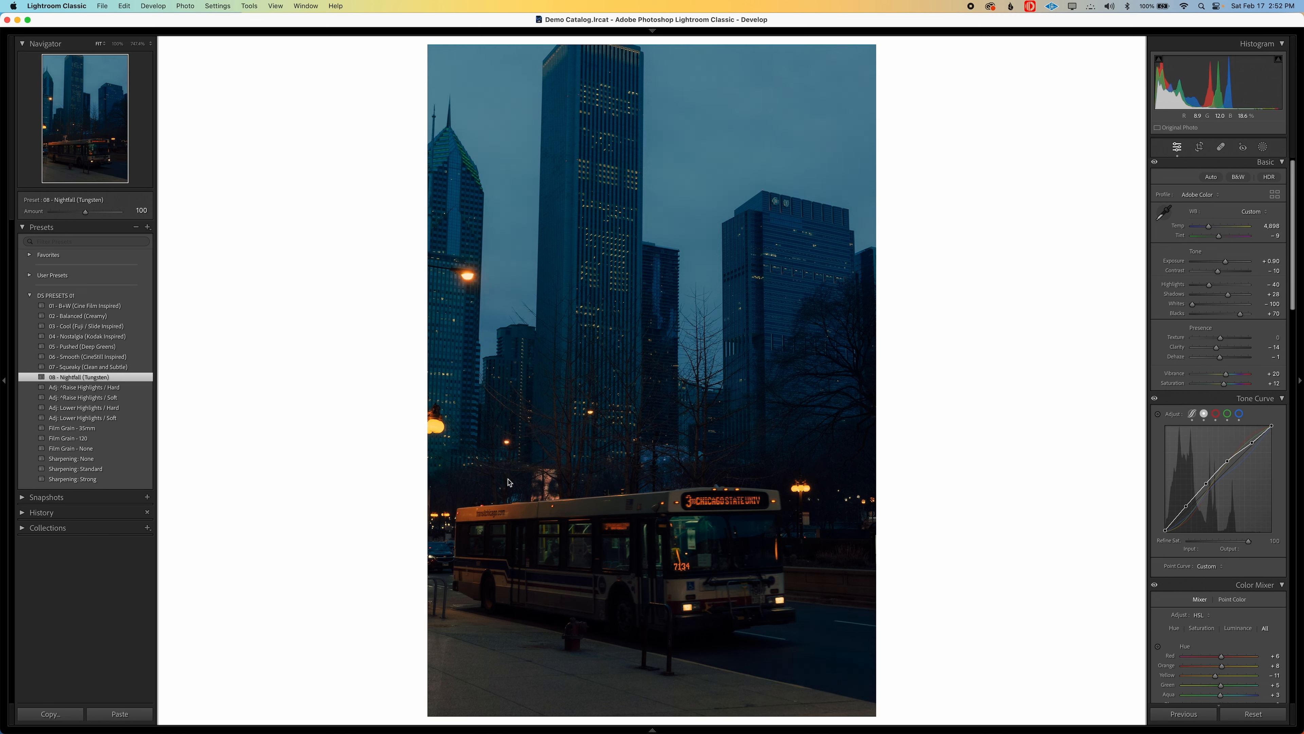